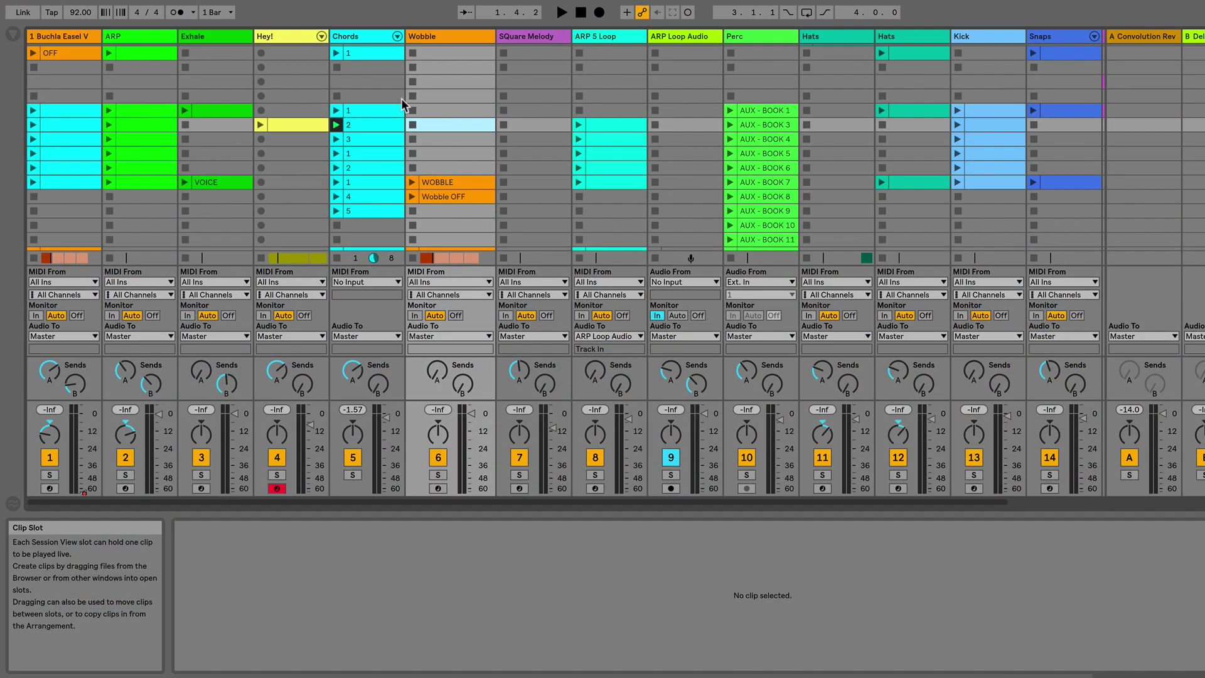
- Select Chords clip 1 to show its Clip View, with Trigger mode and Global quantization
left_click(360, 113)
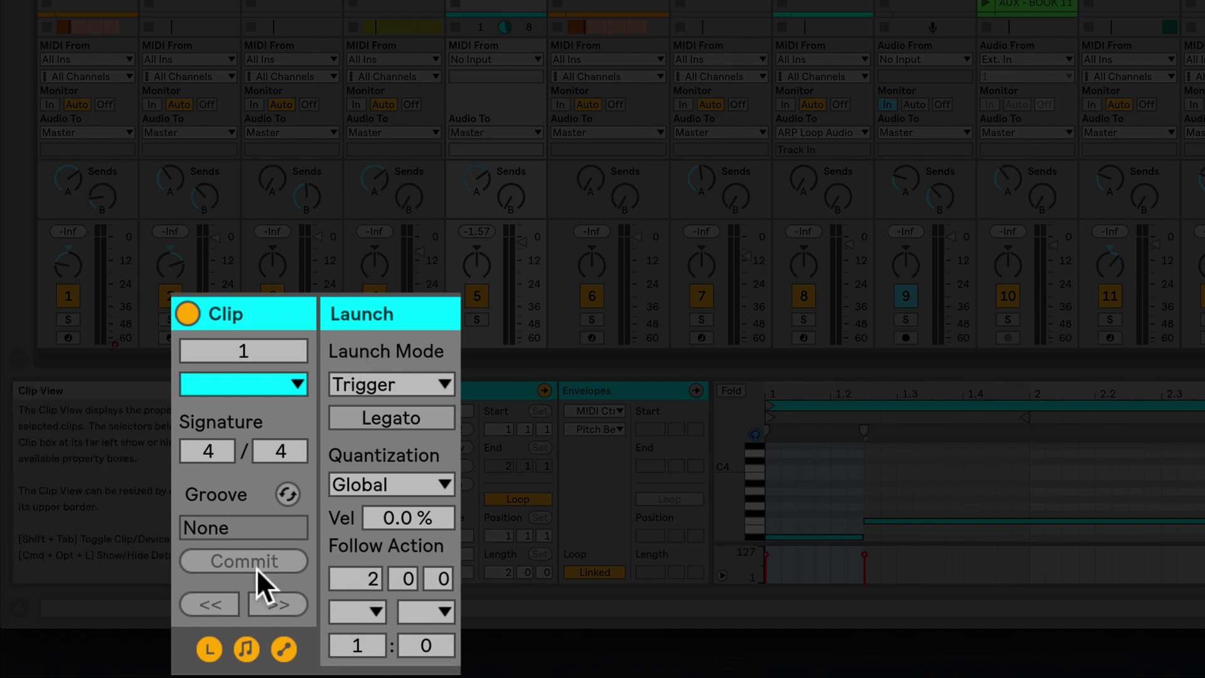
left_click(210, 650)
left_click(210, 650)
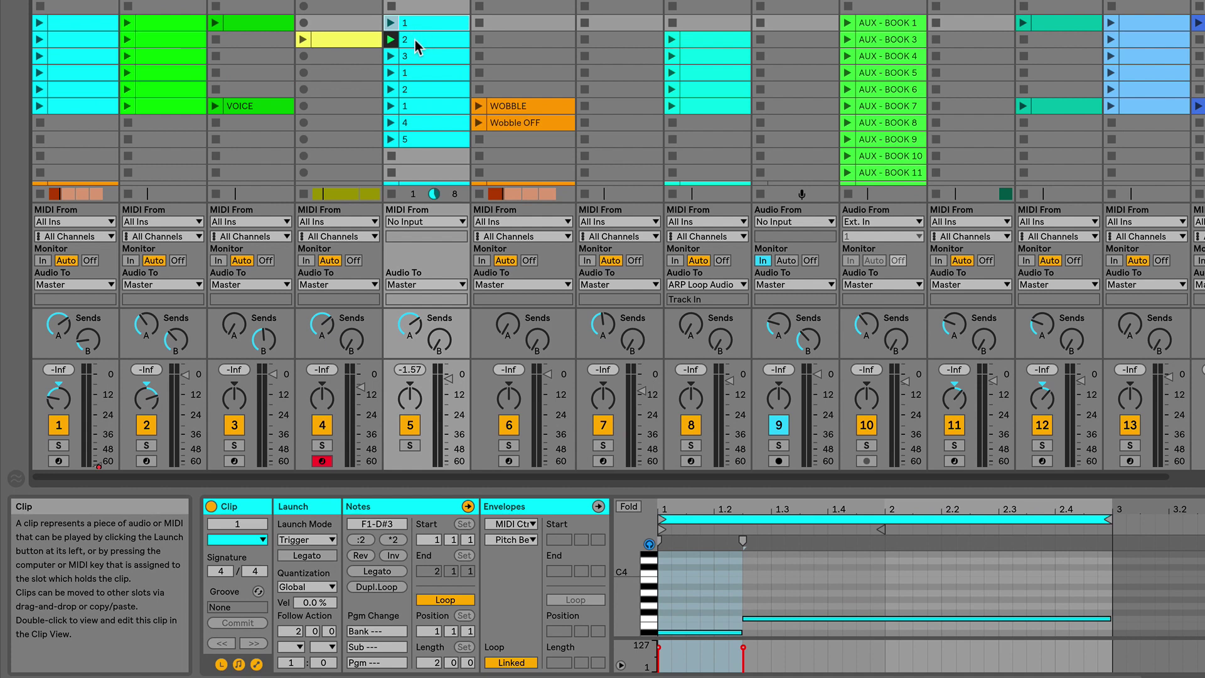
left_click(417, 27)
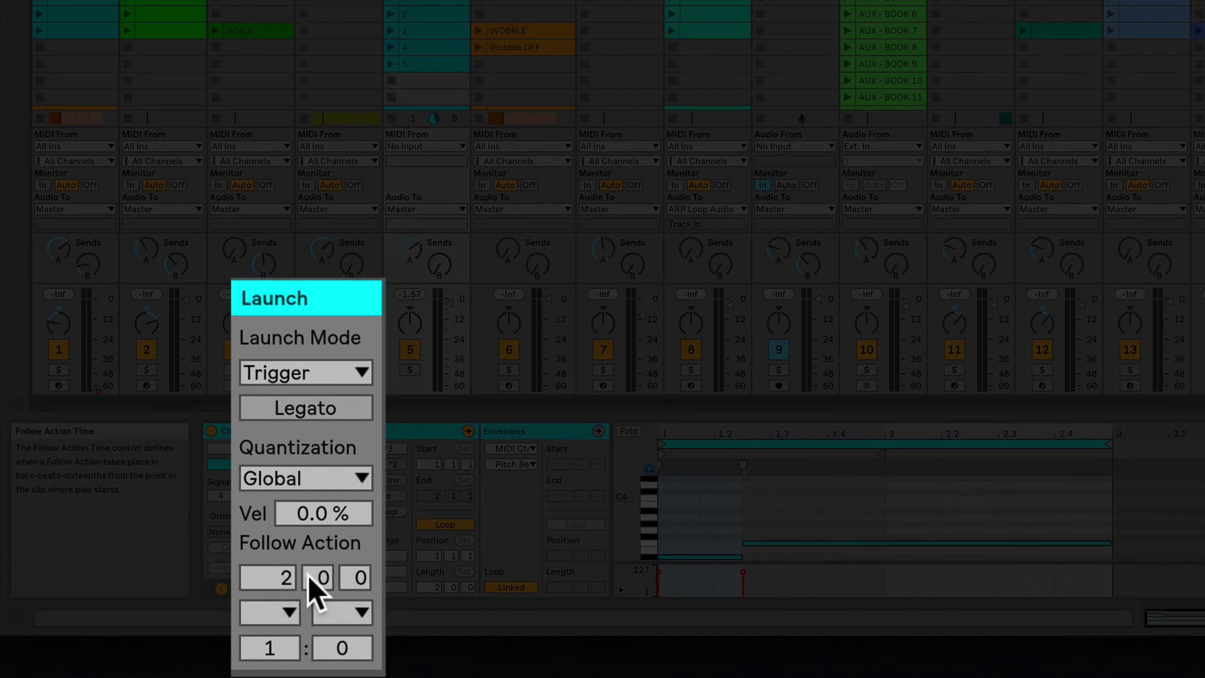
left_click(280, 576)
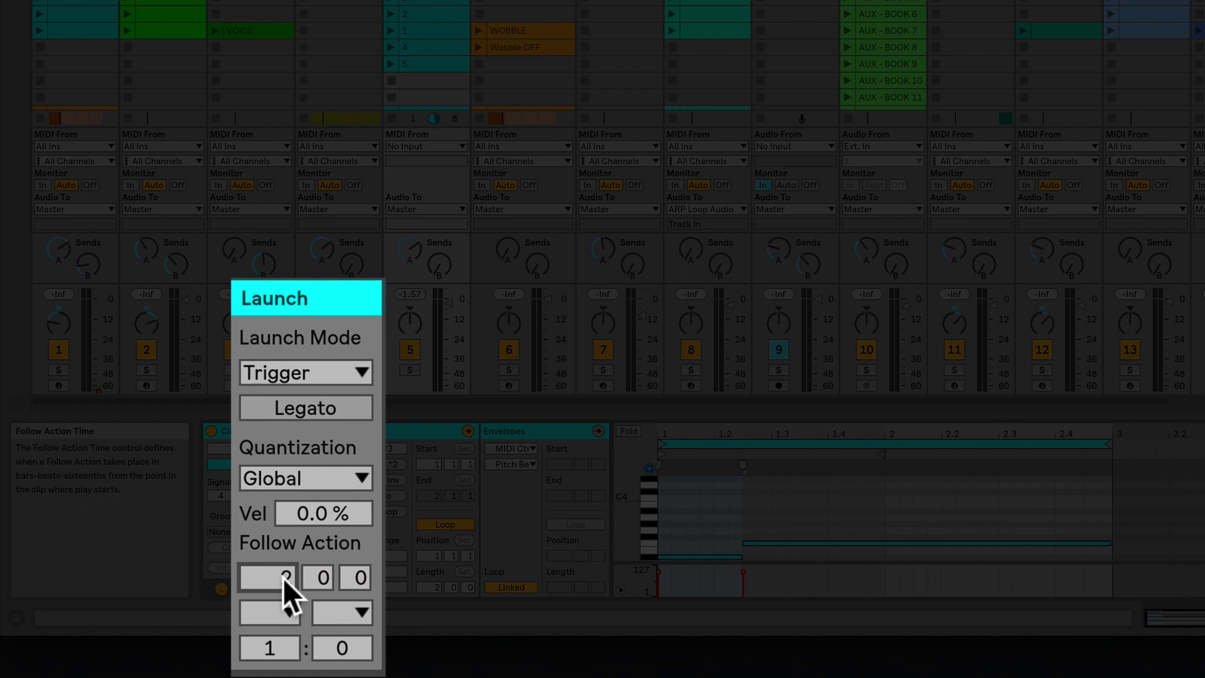
left_click(277, 609)
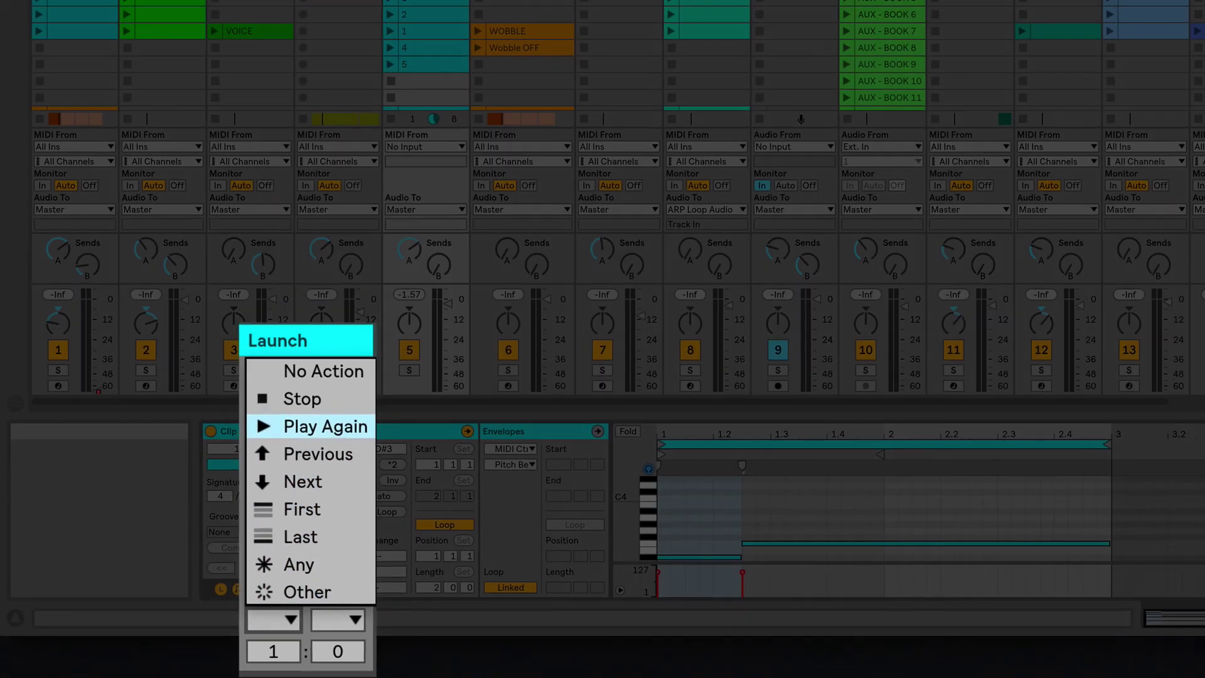
- Browse Chords clips 1–3, then return to clip 1 and fold its piano roll to note rows
left_click(287, 55)
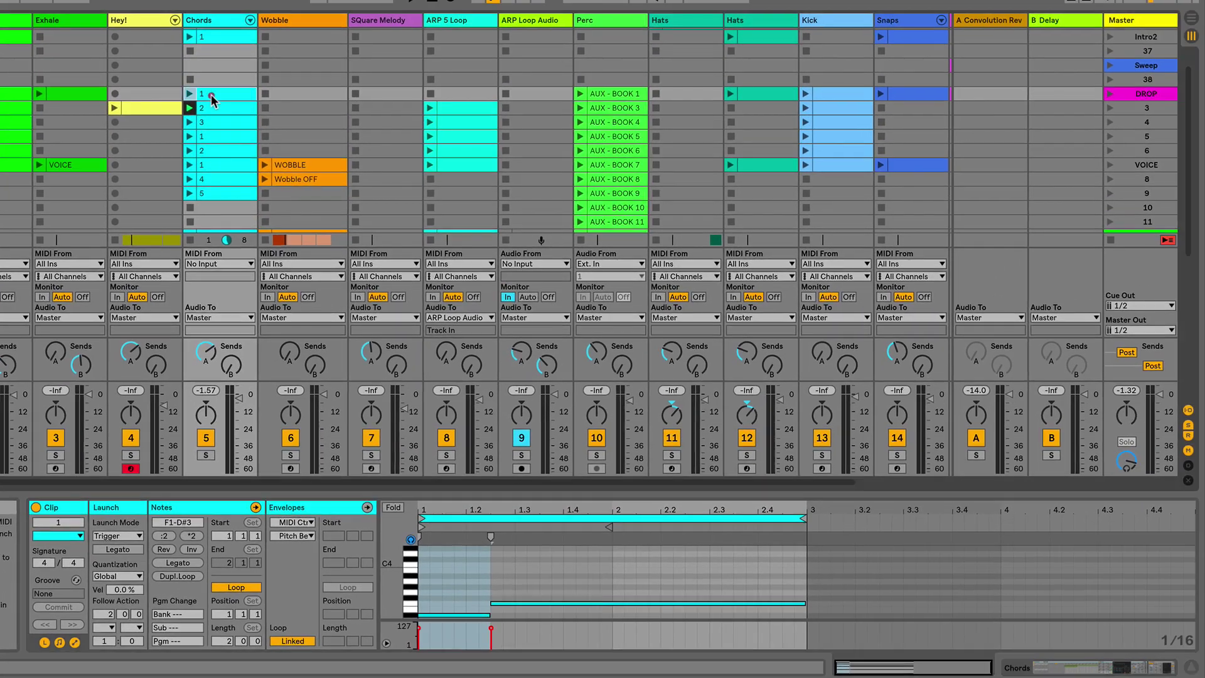
left_click(288, 40)
left_click(295, 42)
left_click(218, 107)
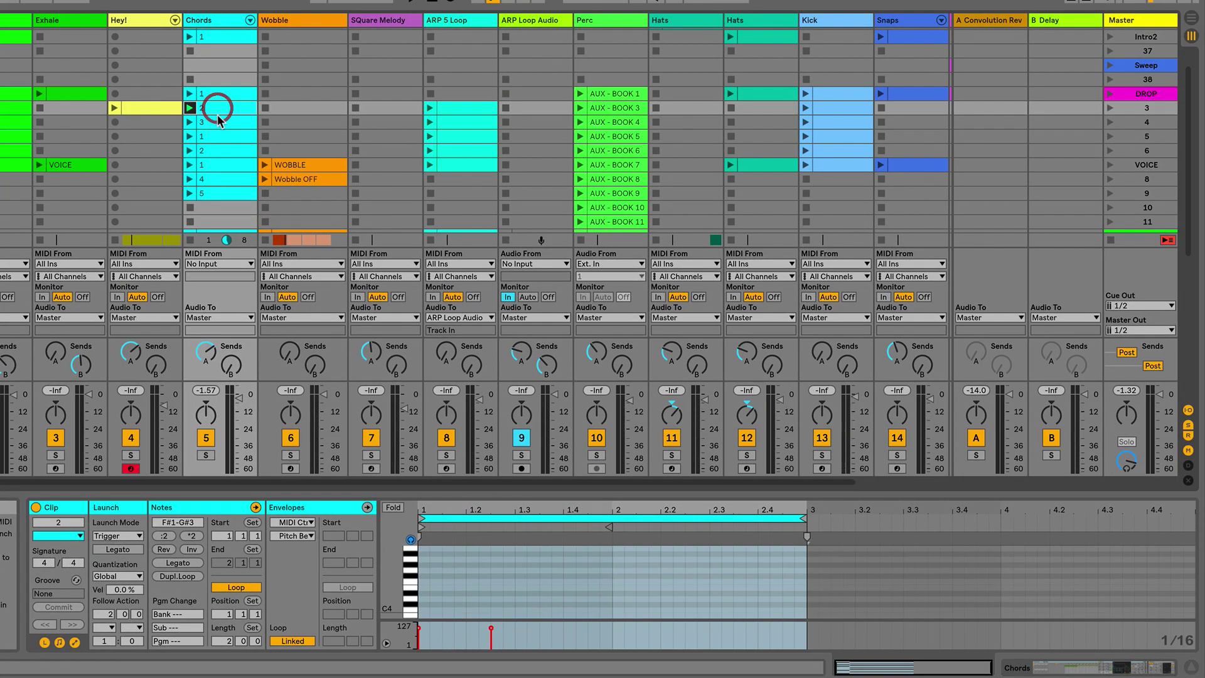
left_click(218, 123)
left_click(218, 137)
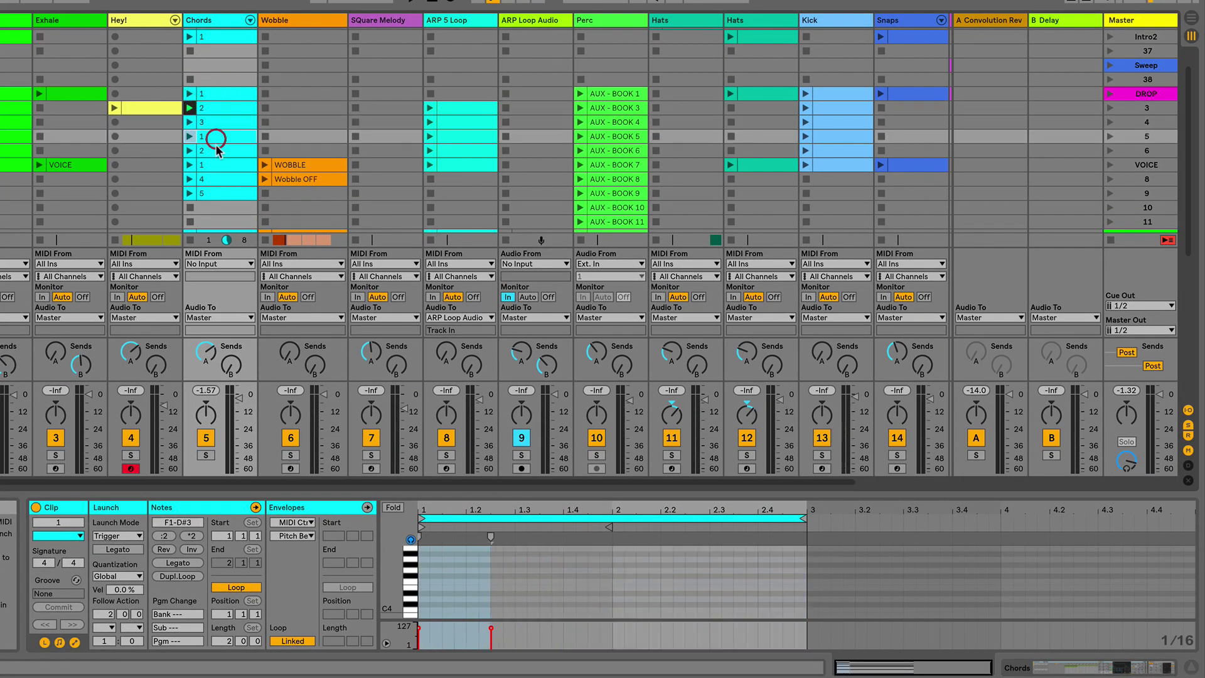
left_click(218, 95)
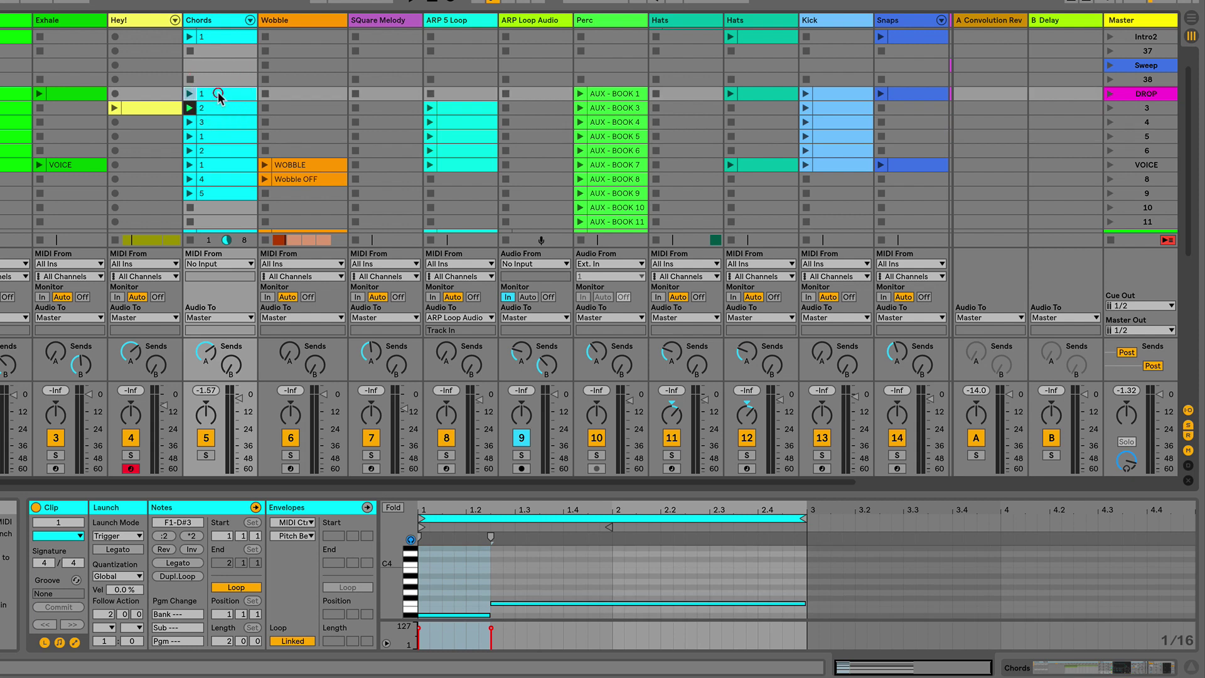
left_click(217, 94)
scroll(566, 572, "down", 1)
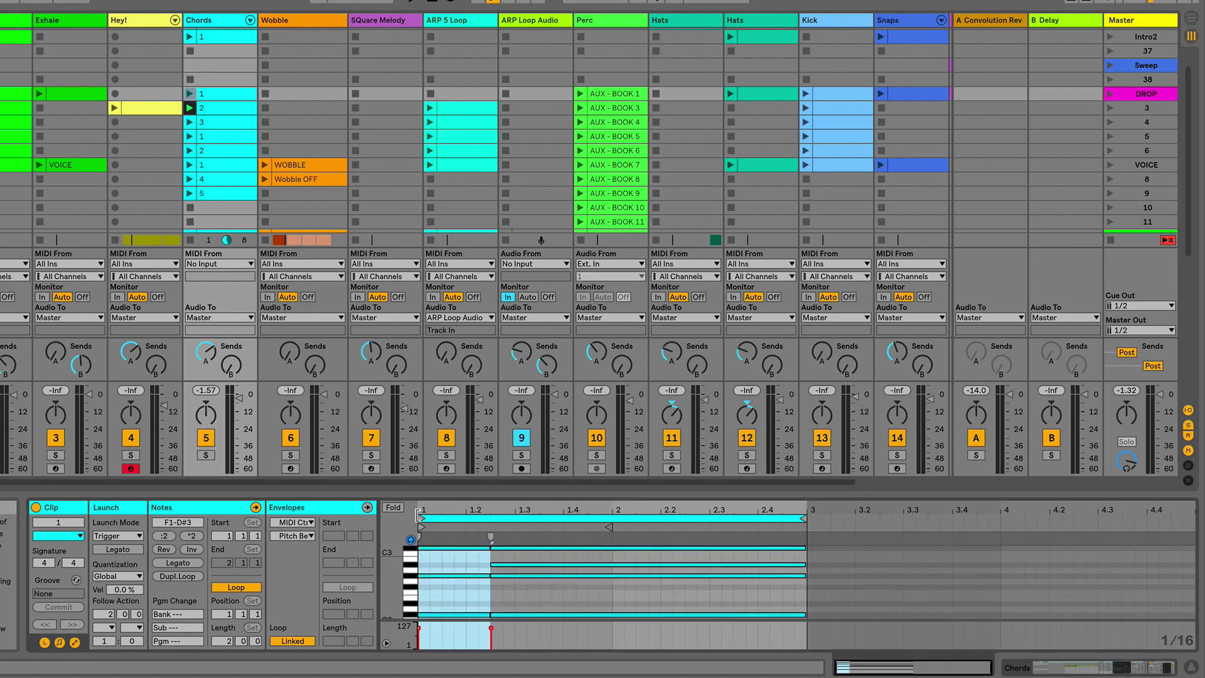
left_click(393, 508)
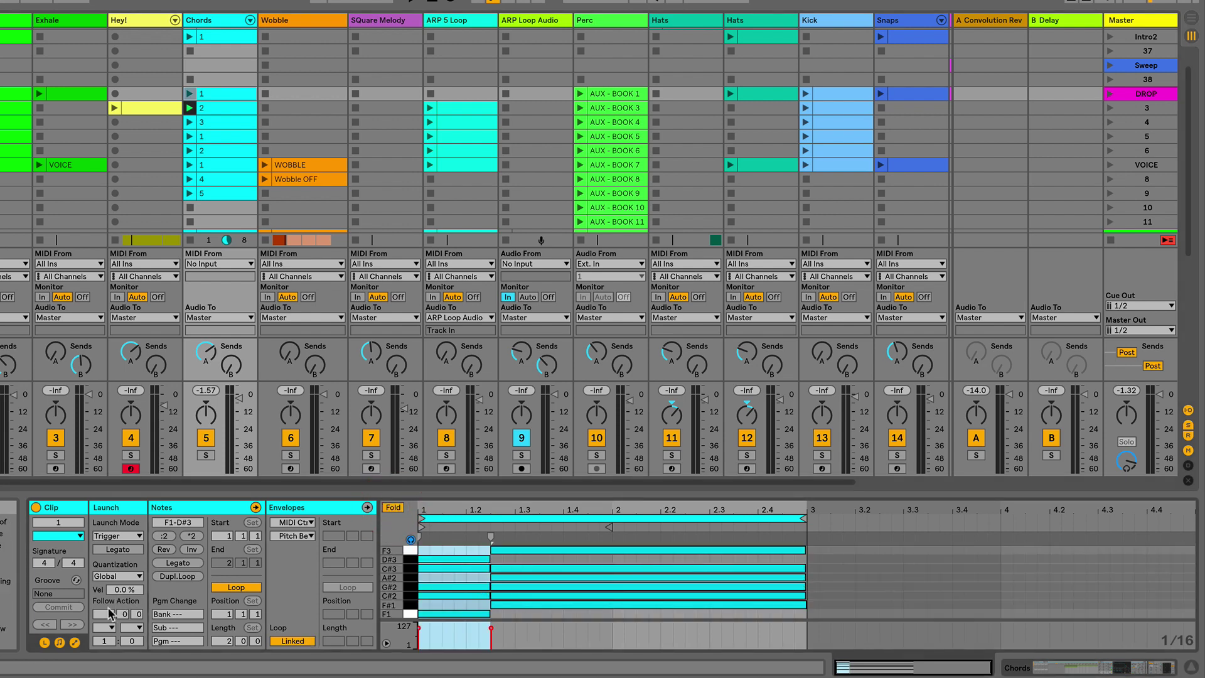
- Set Chords clip 1's Follow Action A to Next
left_click(107, 628)
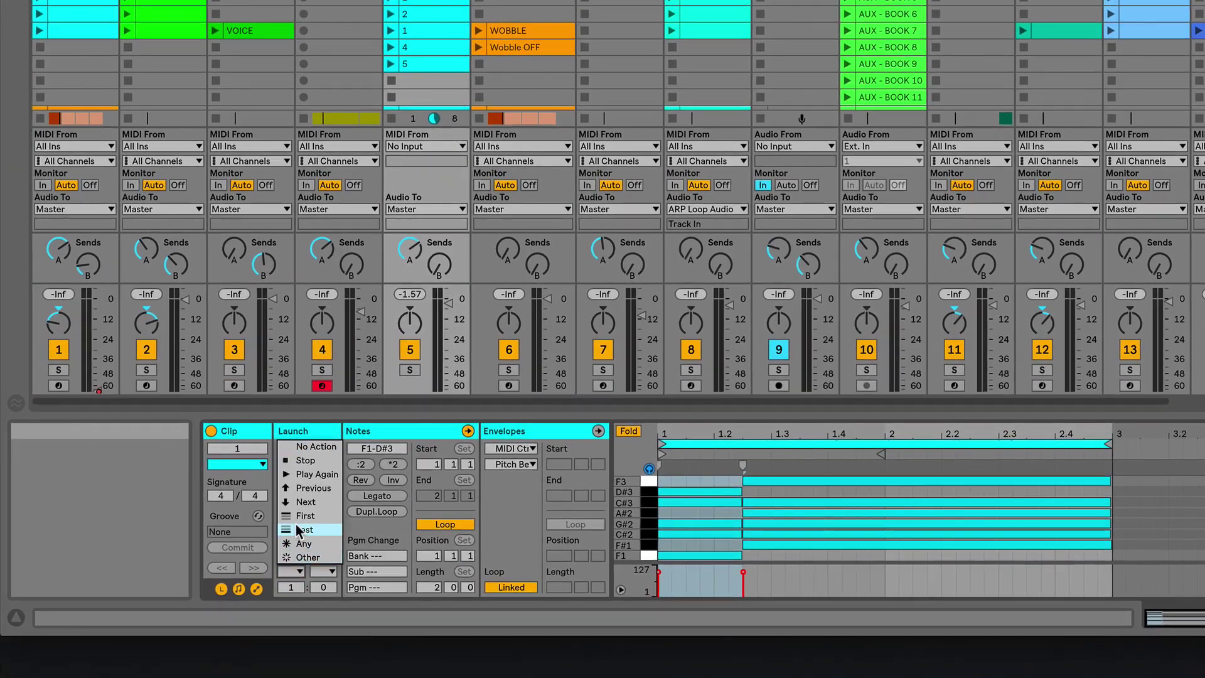
left_click(284, 577)
left_click(322, 575)
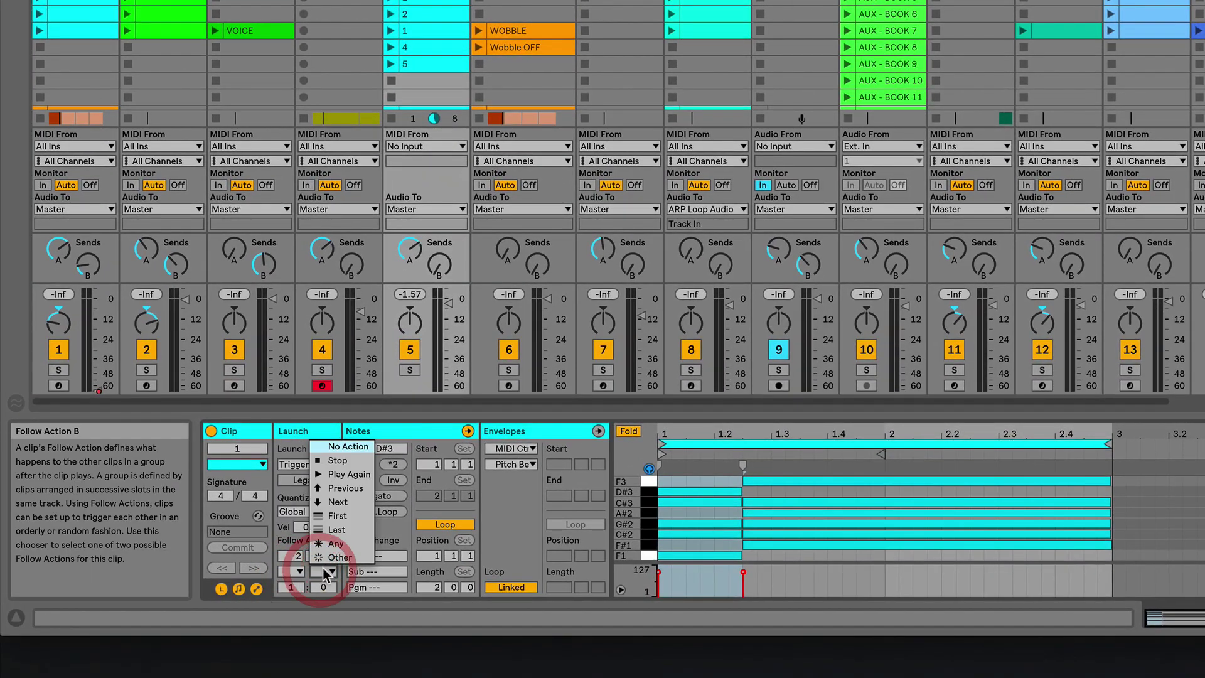
left_click(330, 568)
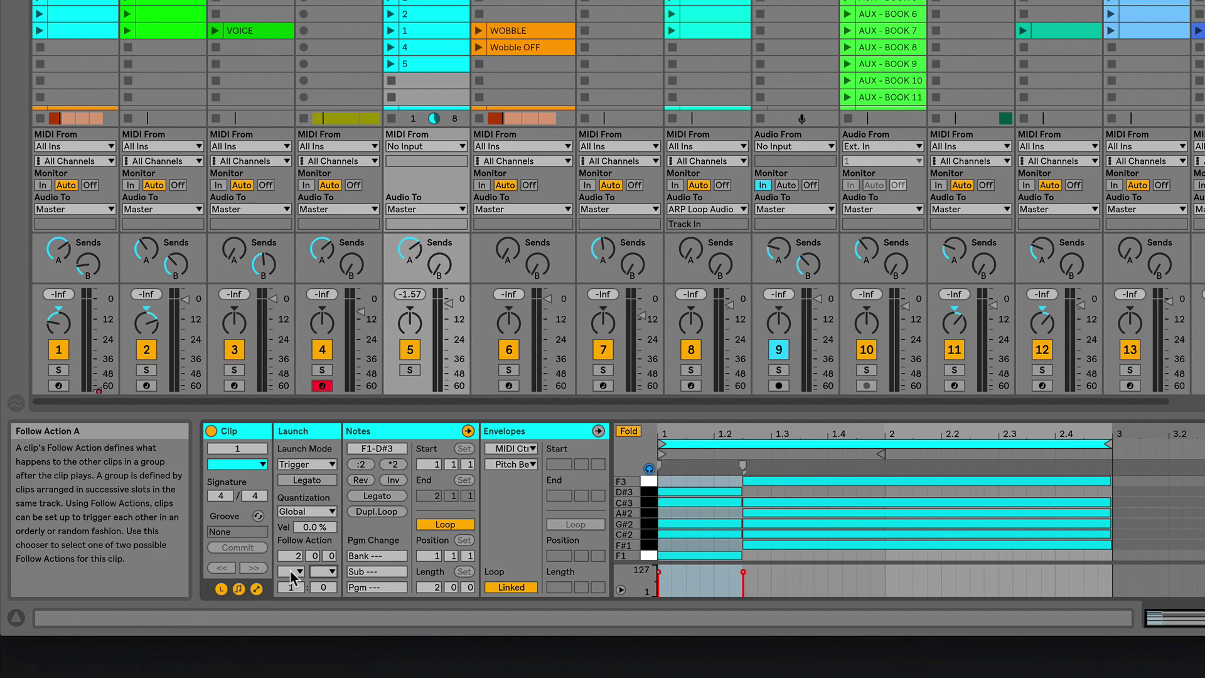
left_click(293, 572)
left_click(299, 504)
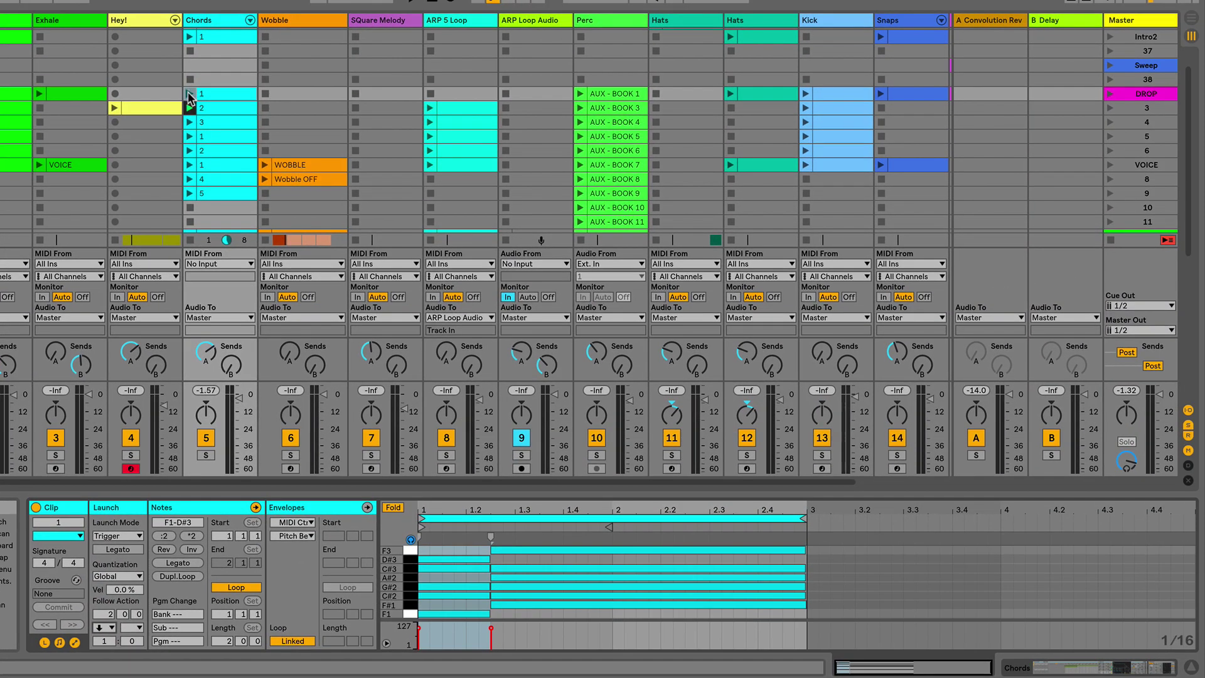
- Launch Chords clip 1, check it hands over to clip 2, then relaunch clip 1
left_click(189, 94)
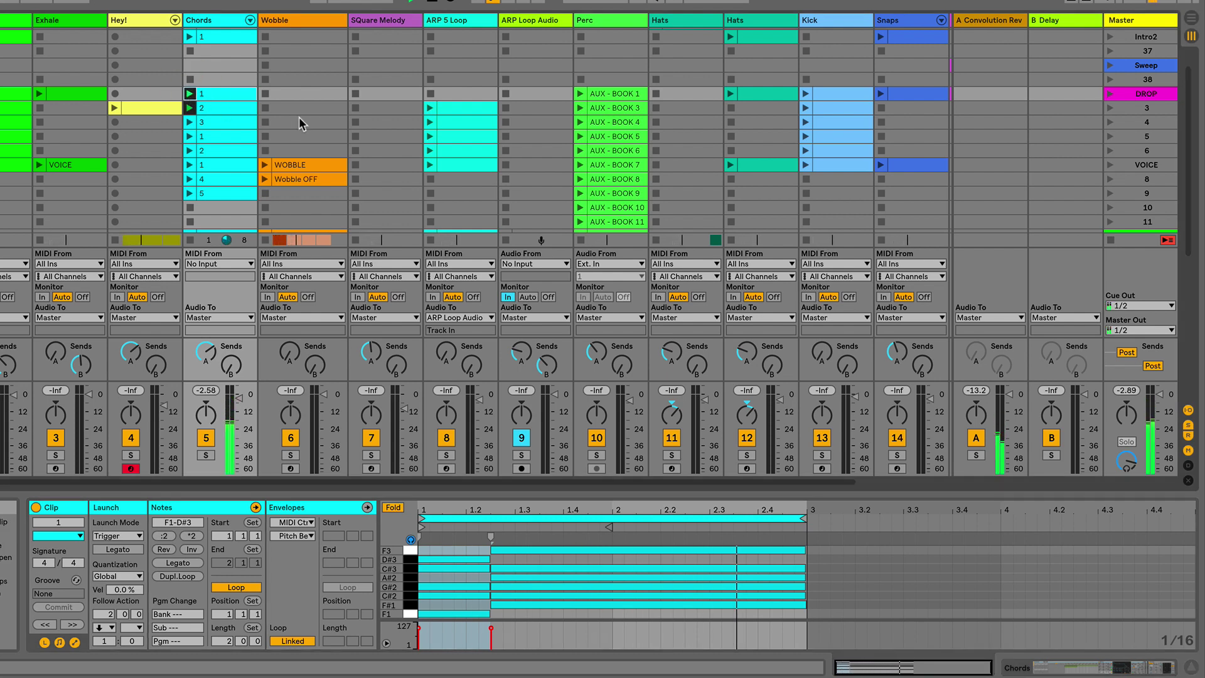
left_click(228, 108)
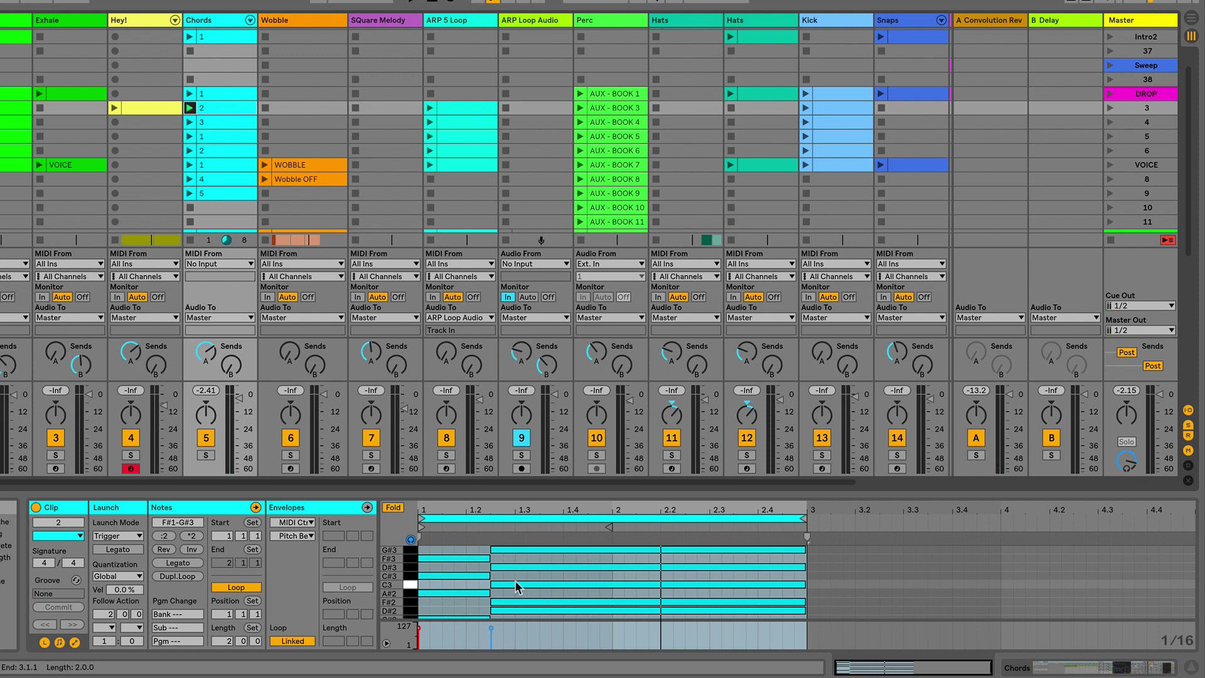
left_click(217, 97)
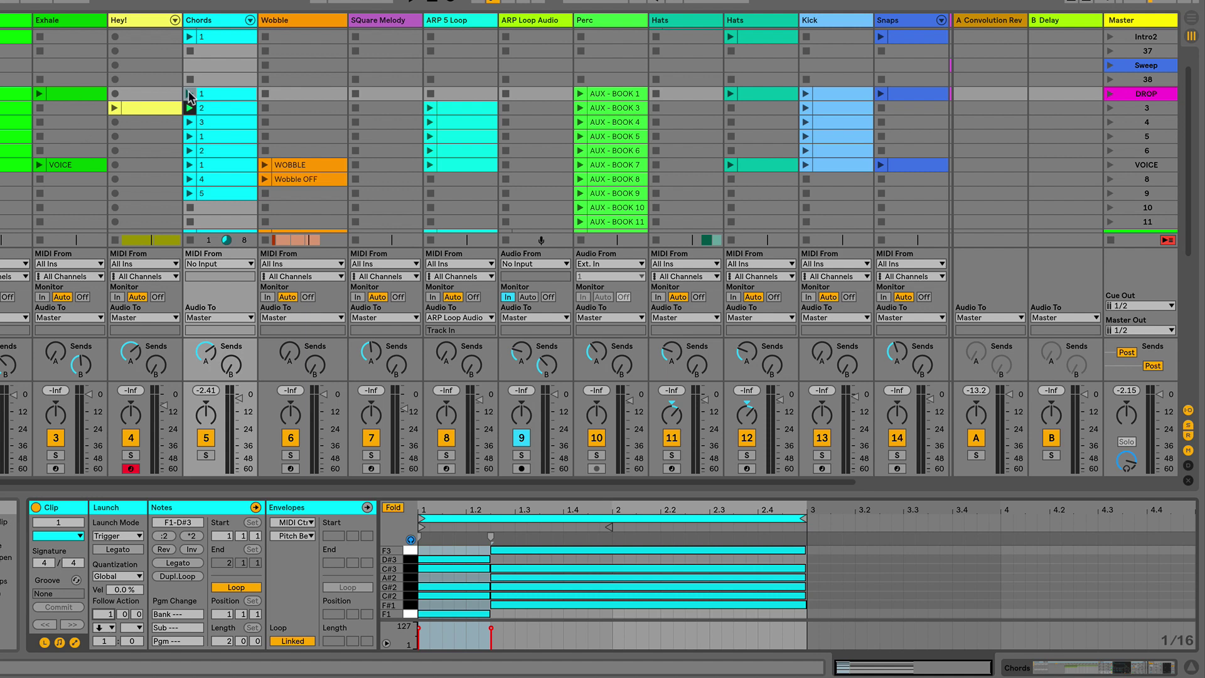
left_click(190, 93)
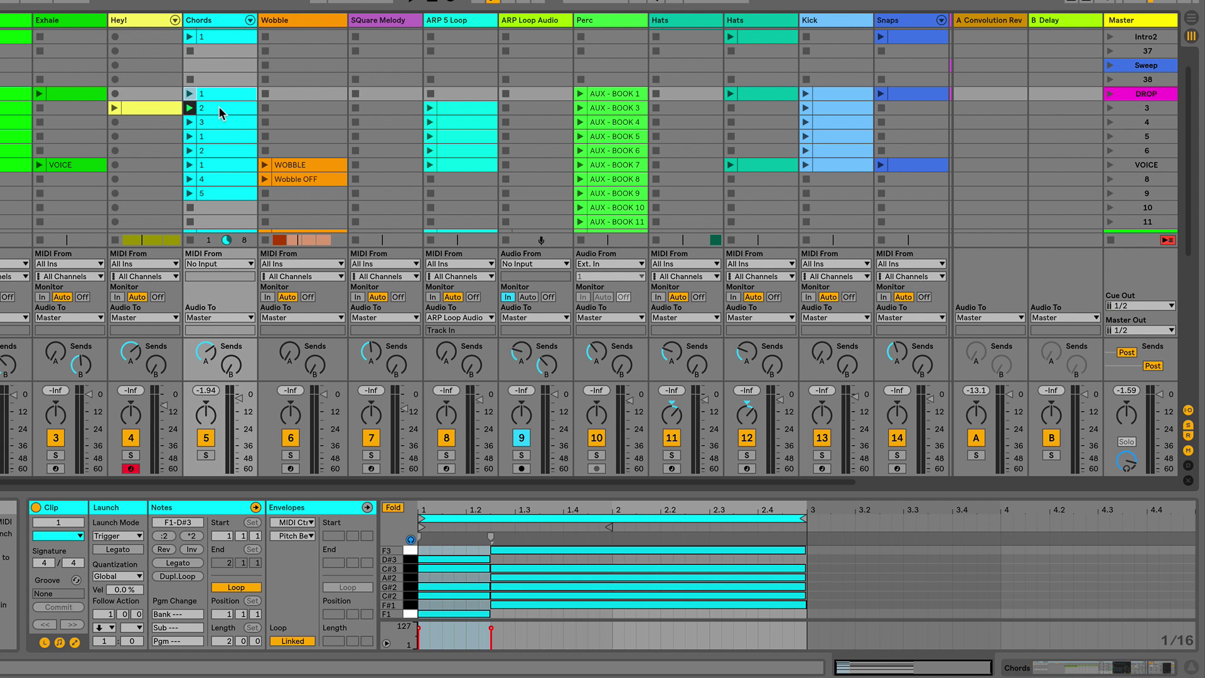
- Select all eight clips in the Chords group, from clip 1 down to clip 8
left_click(219, 108)
left_click(218, 95)
left_click(213, 97)
left_click(215, 95)
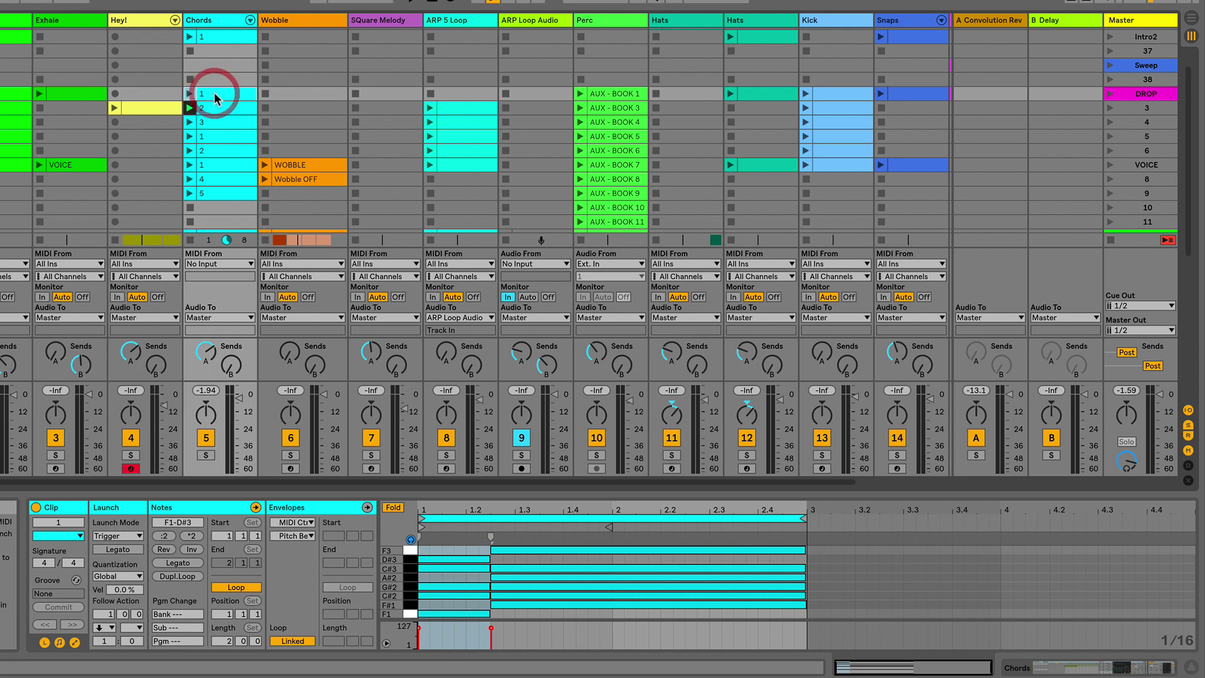
left_click(215, 194, "shift")
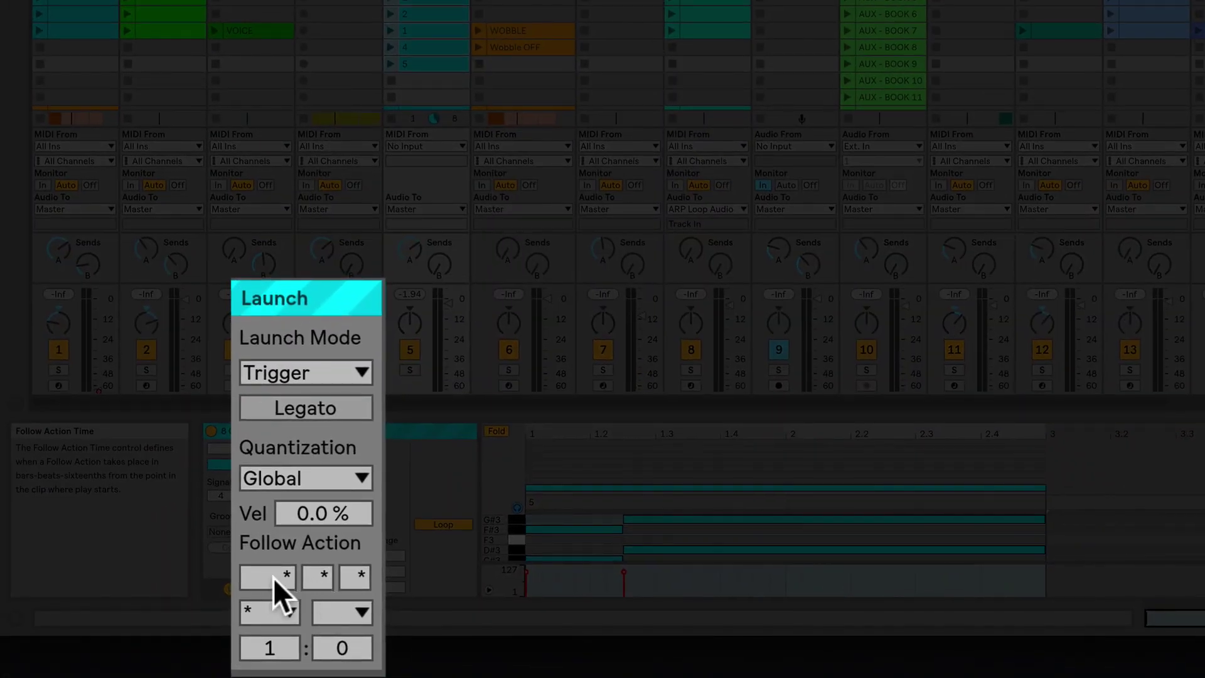
- Set the selected clips' Follow Action Time to 2.0.0 and Follow Action A to Next
left_click(267, 575)
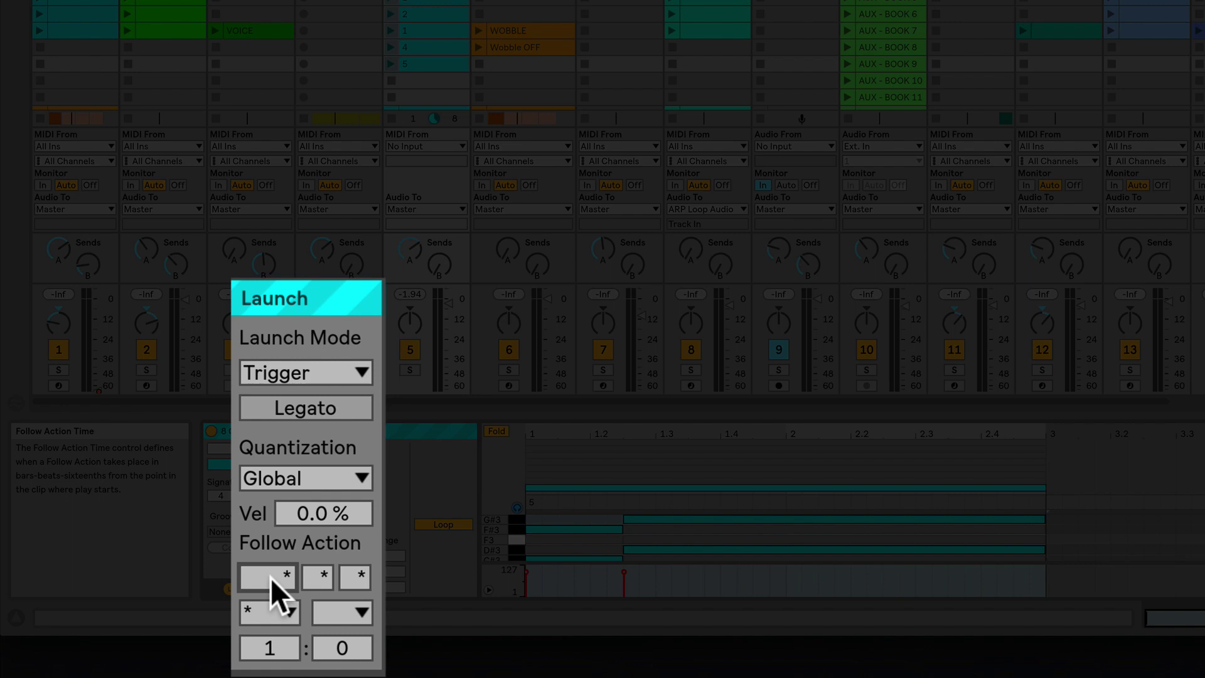
type("2")
key("Tab")
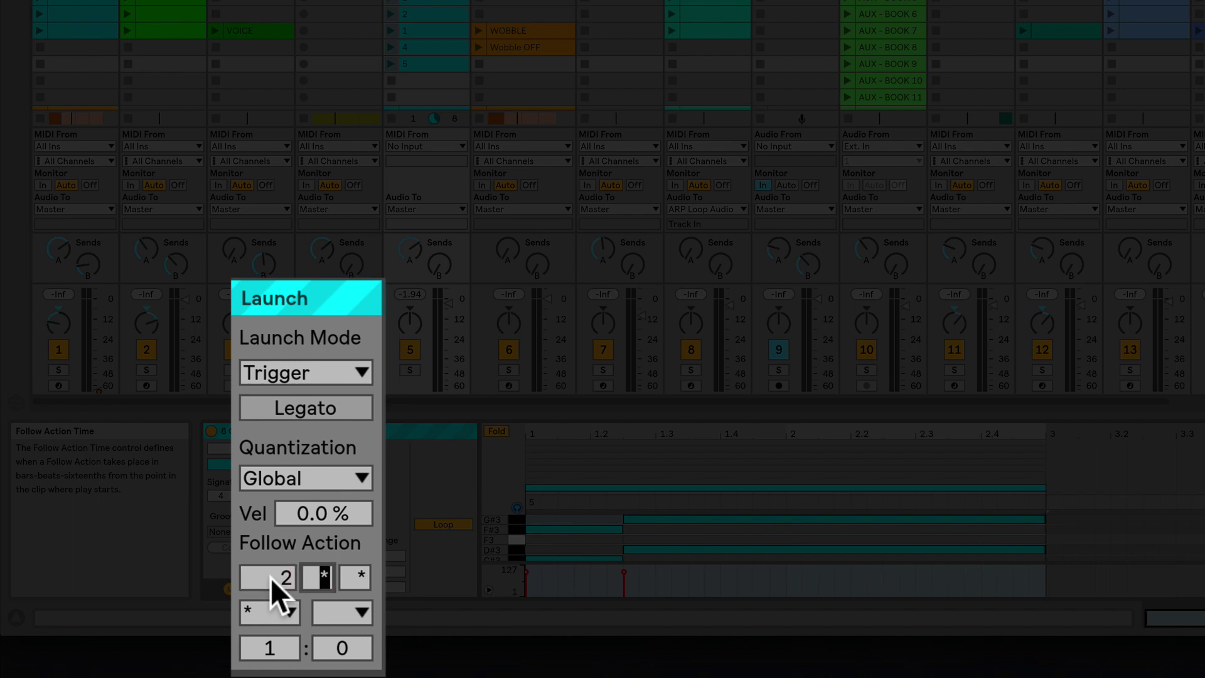
type("0")
key("Tab")
type("0")
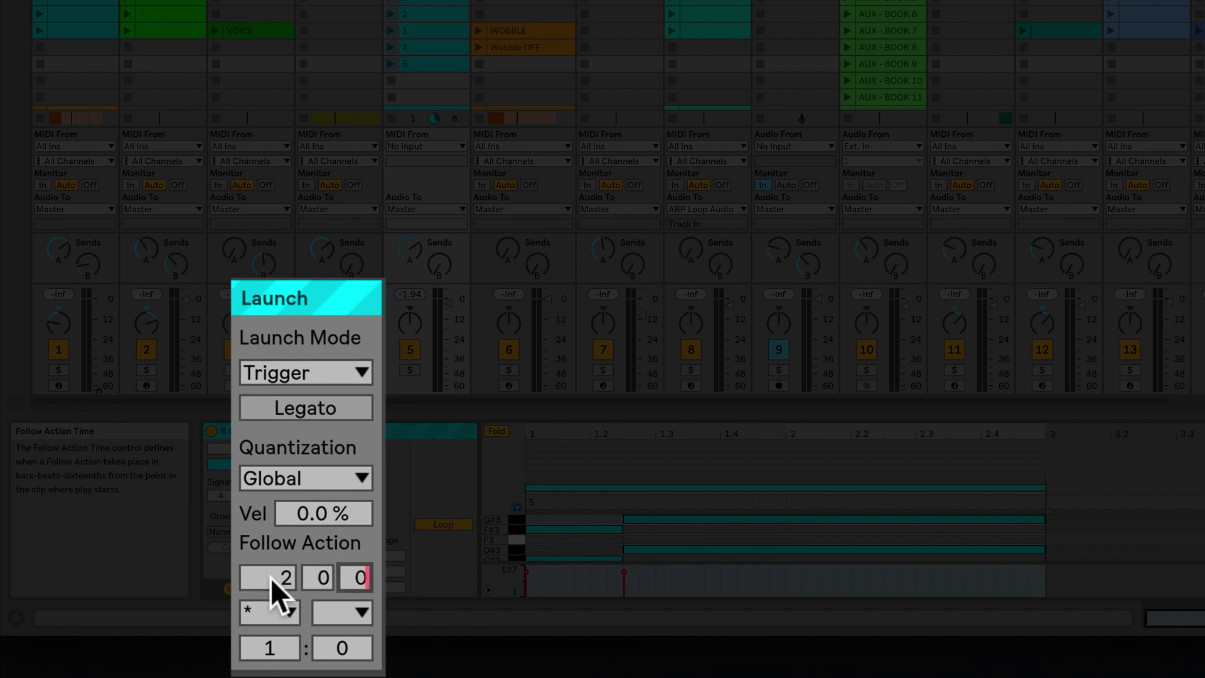
left_click(270, 612)
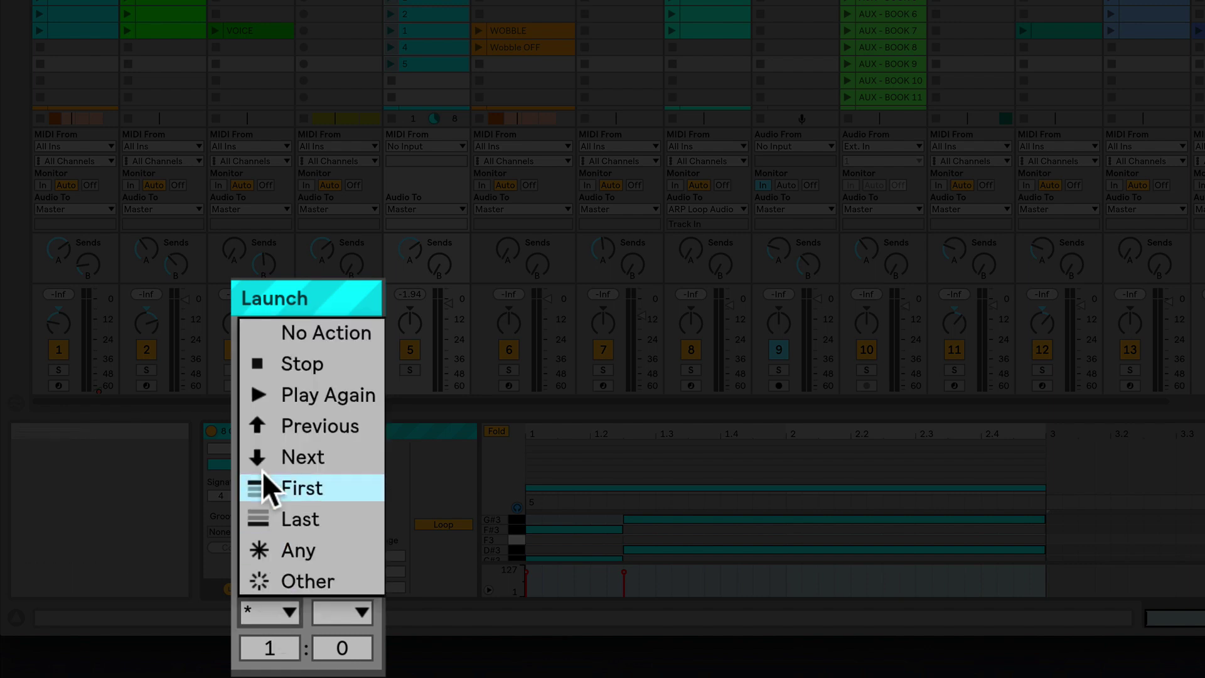
left_click(295, 457)
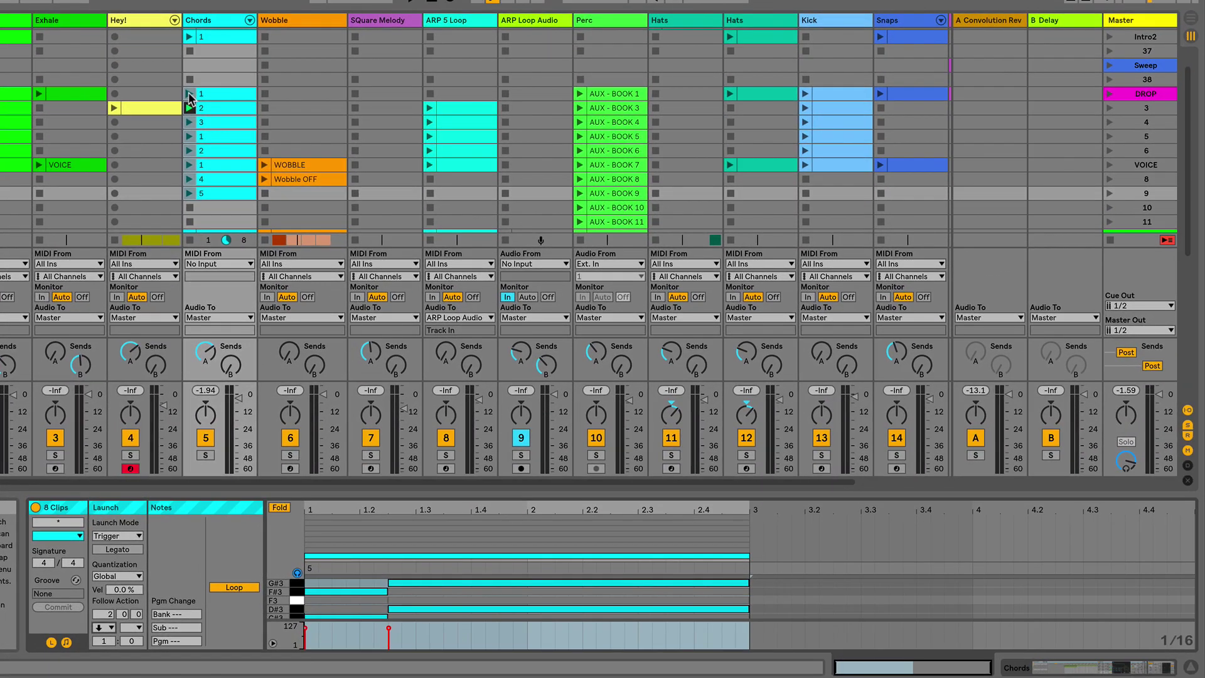
- Launch Chords clip 1 so the clips advance one to the next automatically
left_click(189, 94)
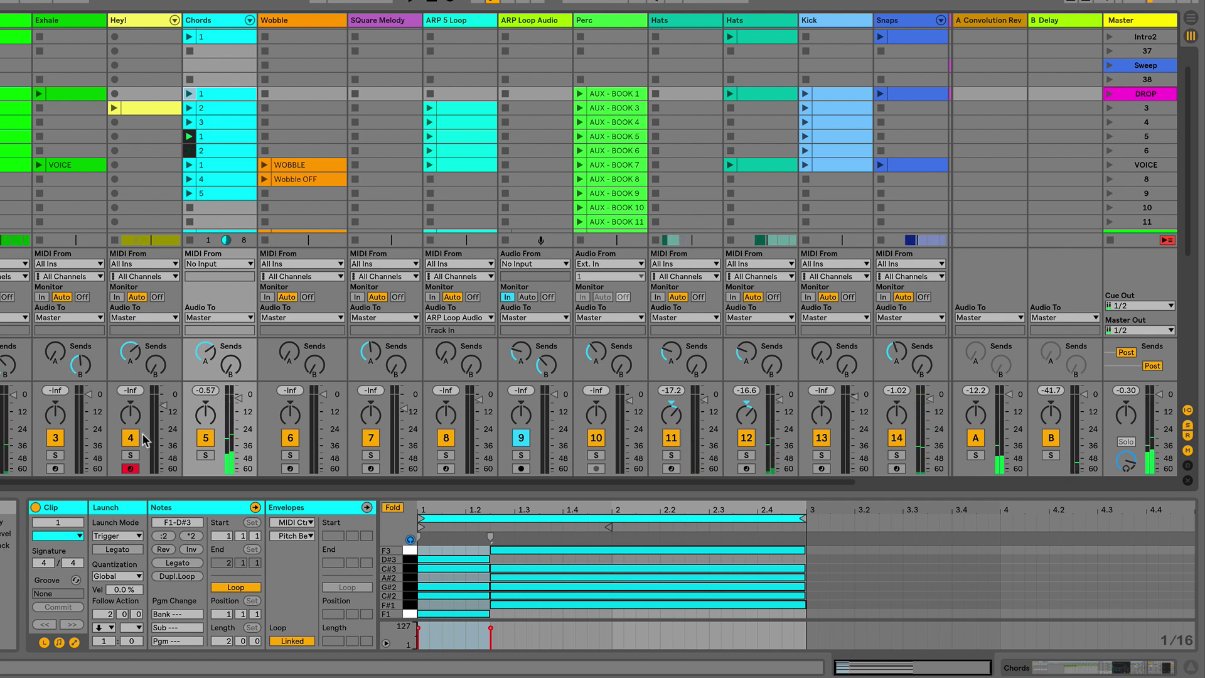
- Check the Follow Action list without changes, then view Chords clip 5's details
left_click(105, 627)
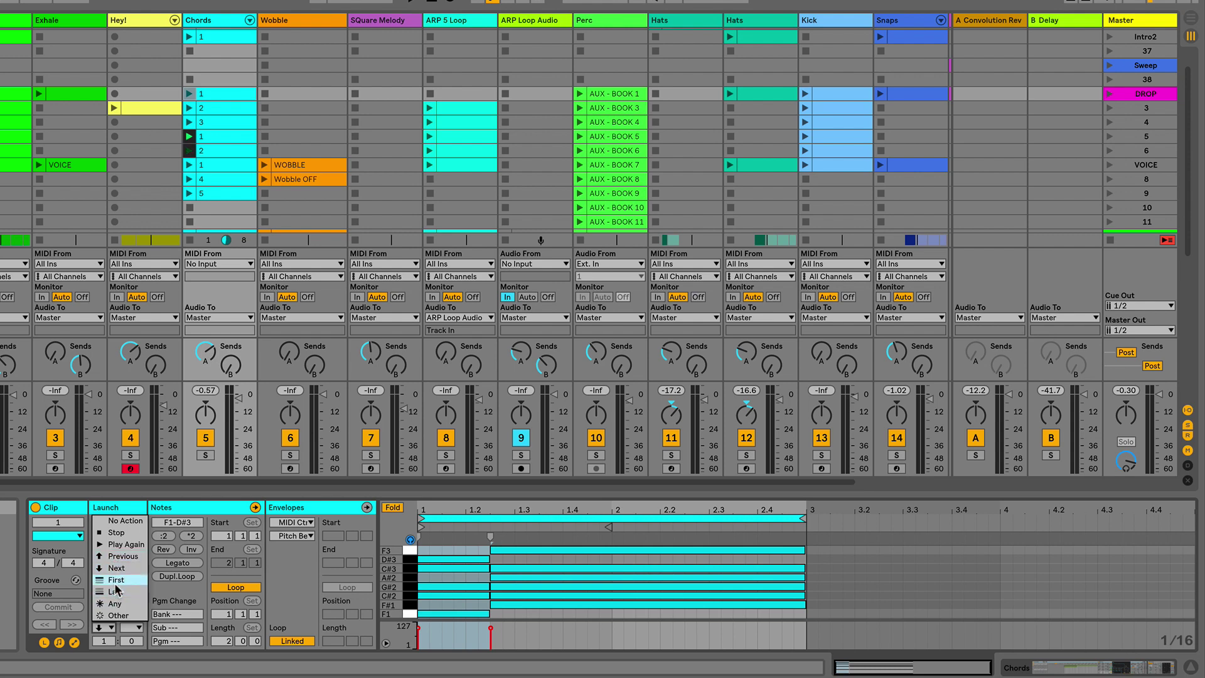
key("Escape")
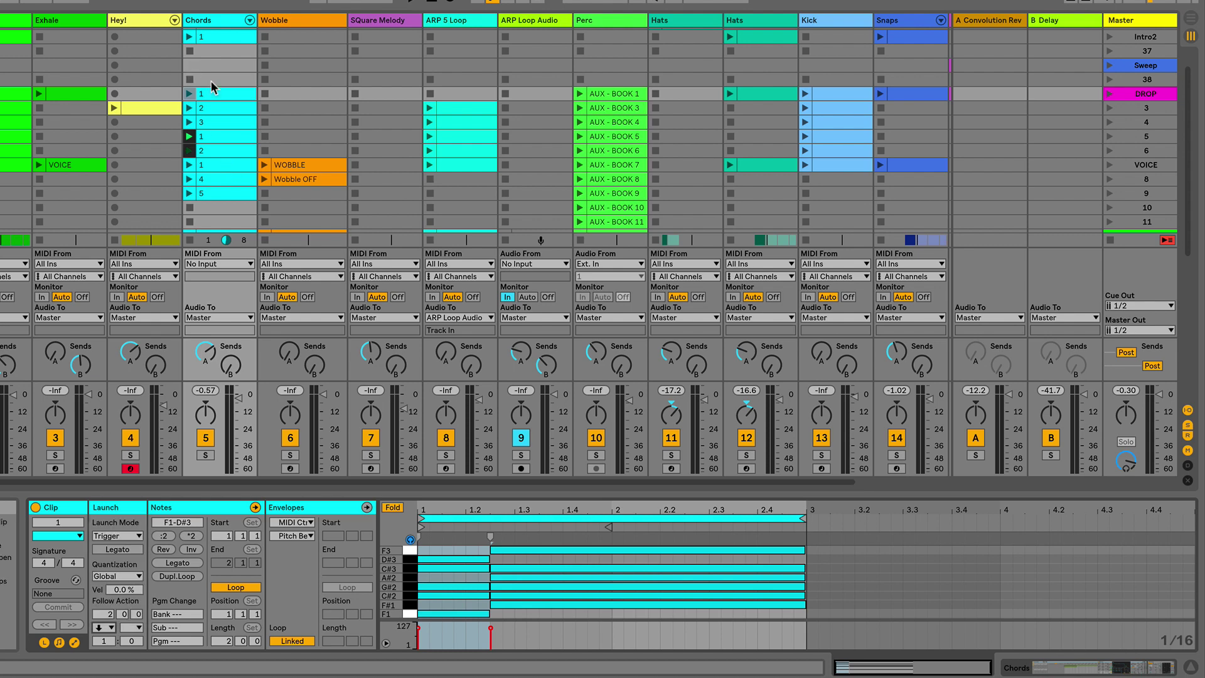
left_click(218, 196)
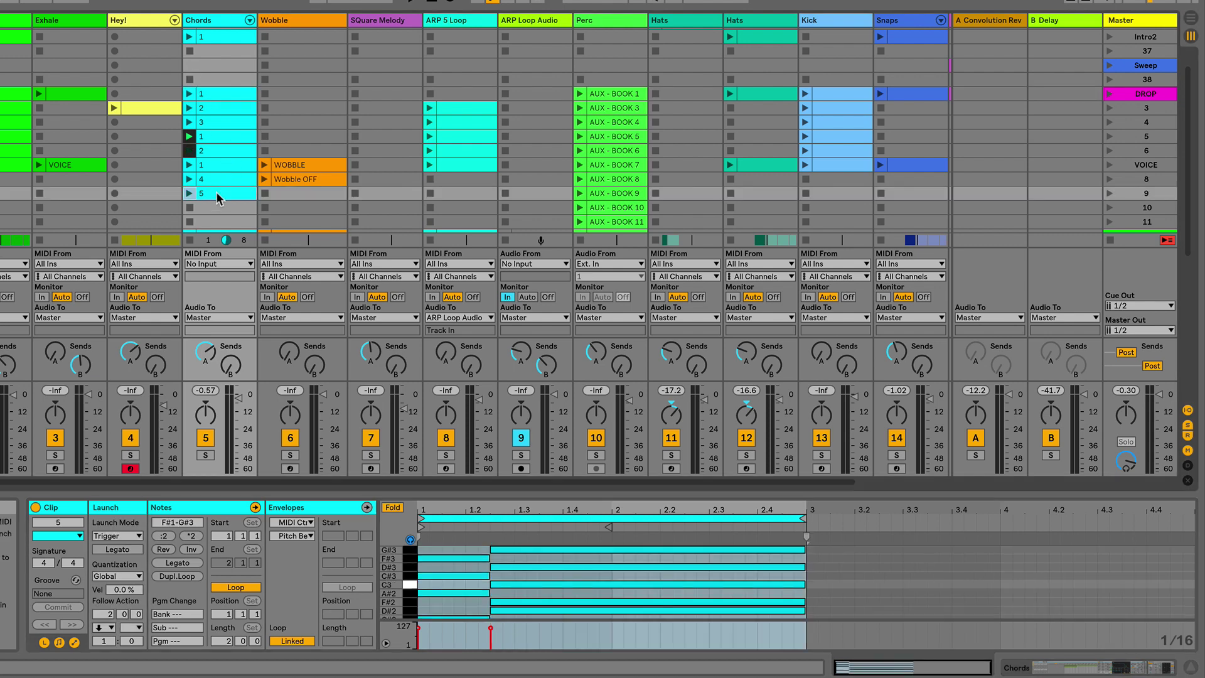
scroll(216, 197, "down", 3)
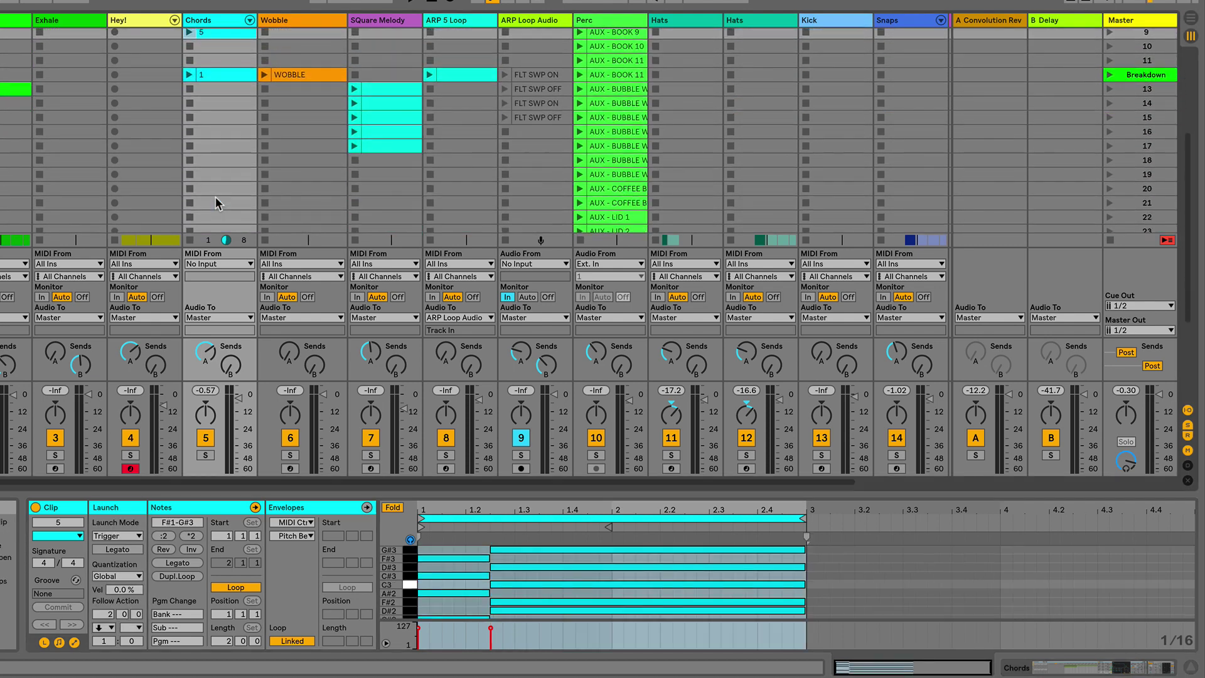
scroll(216, 197, "up", 3)
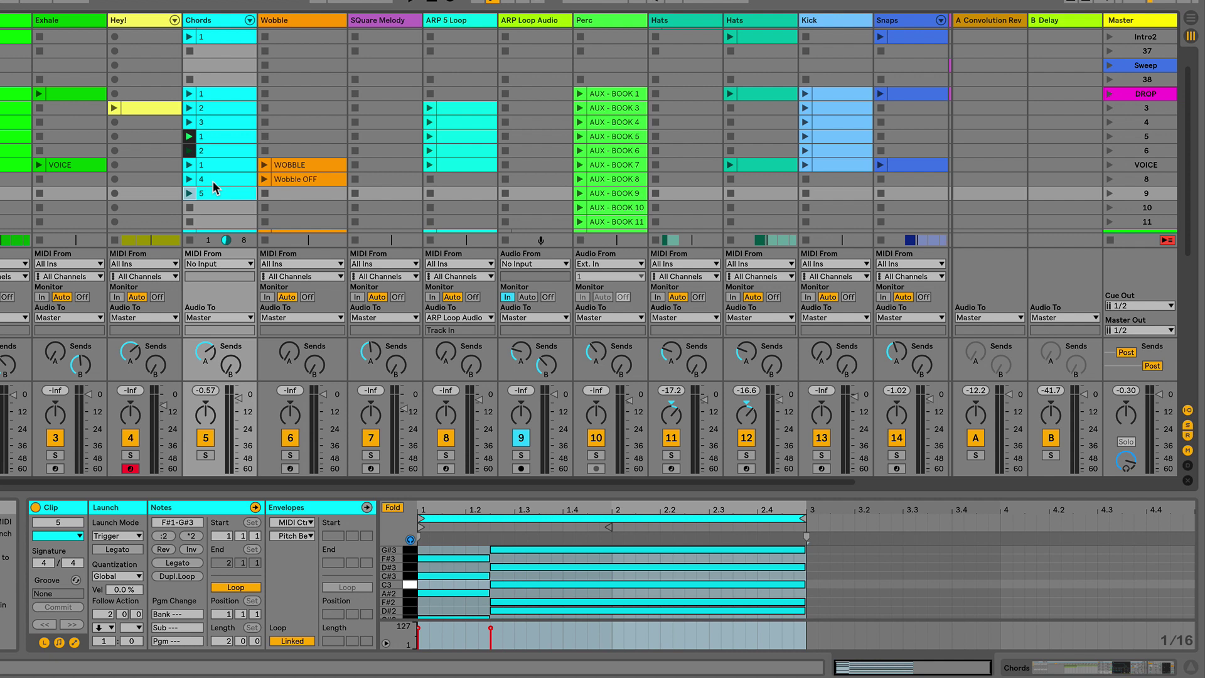
scroll(214, 187, "down", 4)
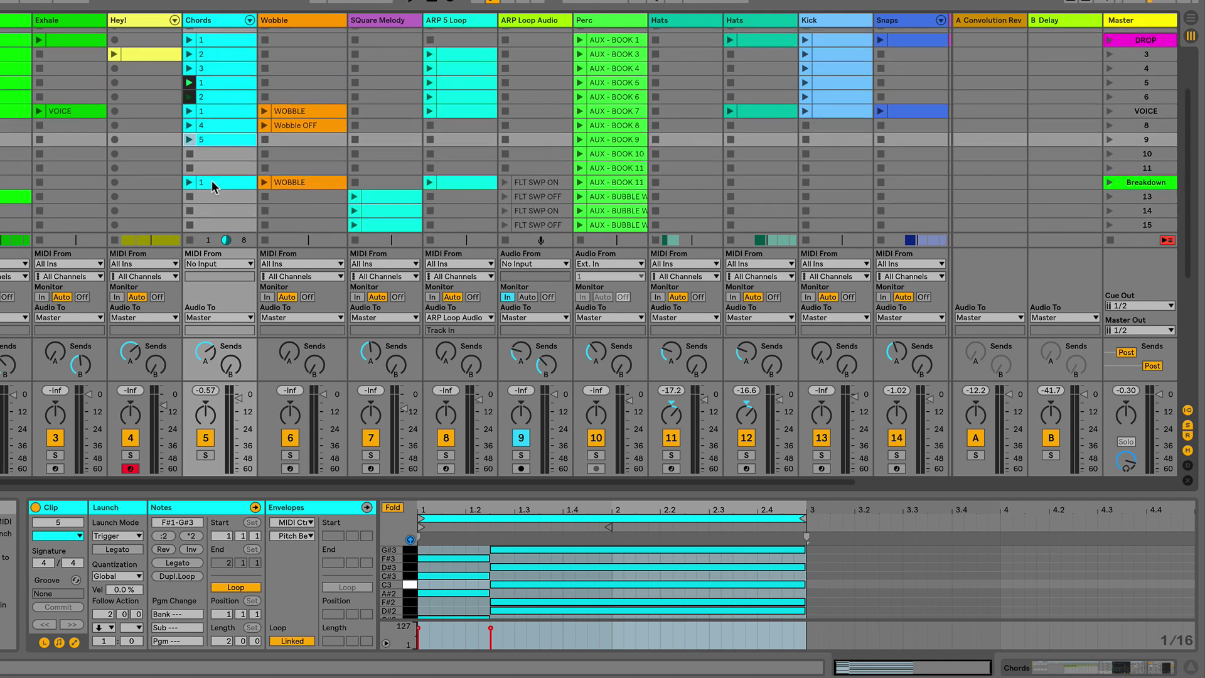
scroll(213, 175, "up", 3)
- Select all eight upper Chords clips and confirm their Follow Action A stays Next
left_click(213, 80)
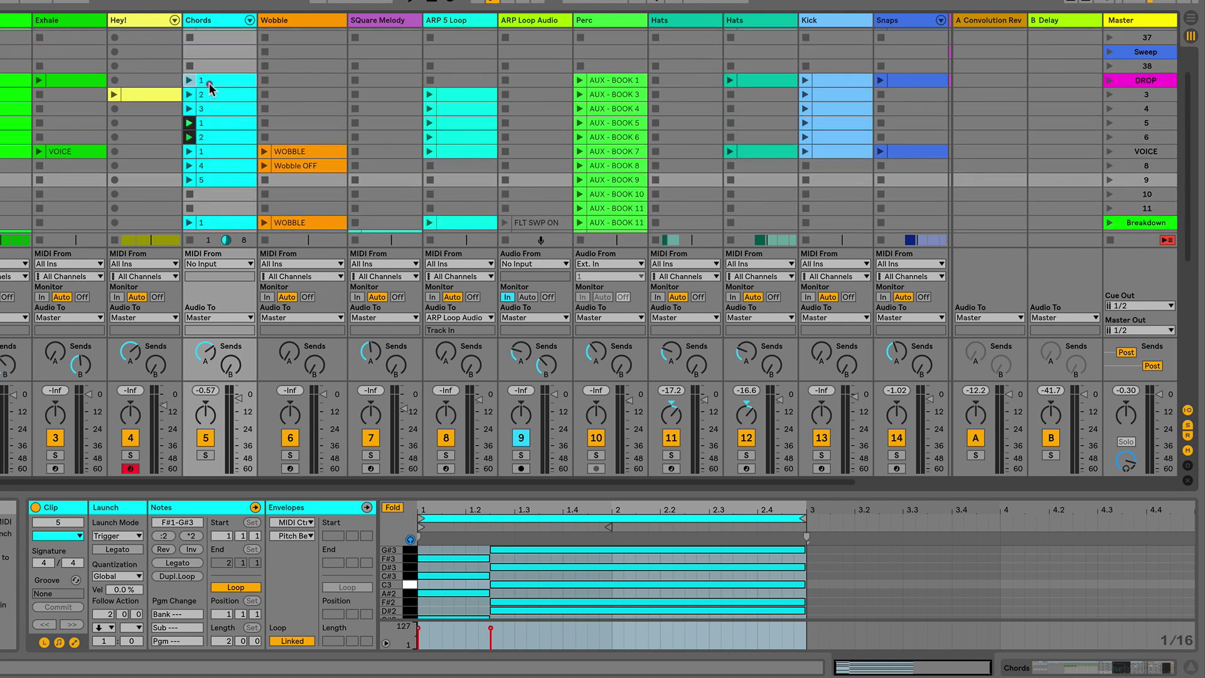
left_click(221, 182, "shift")
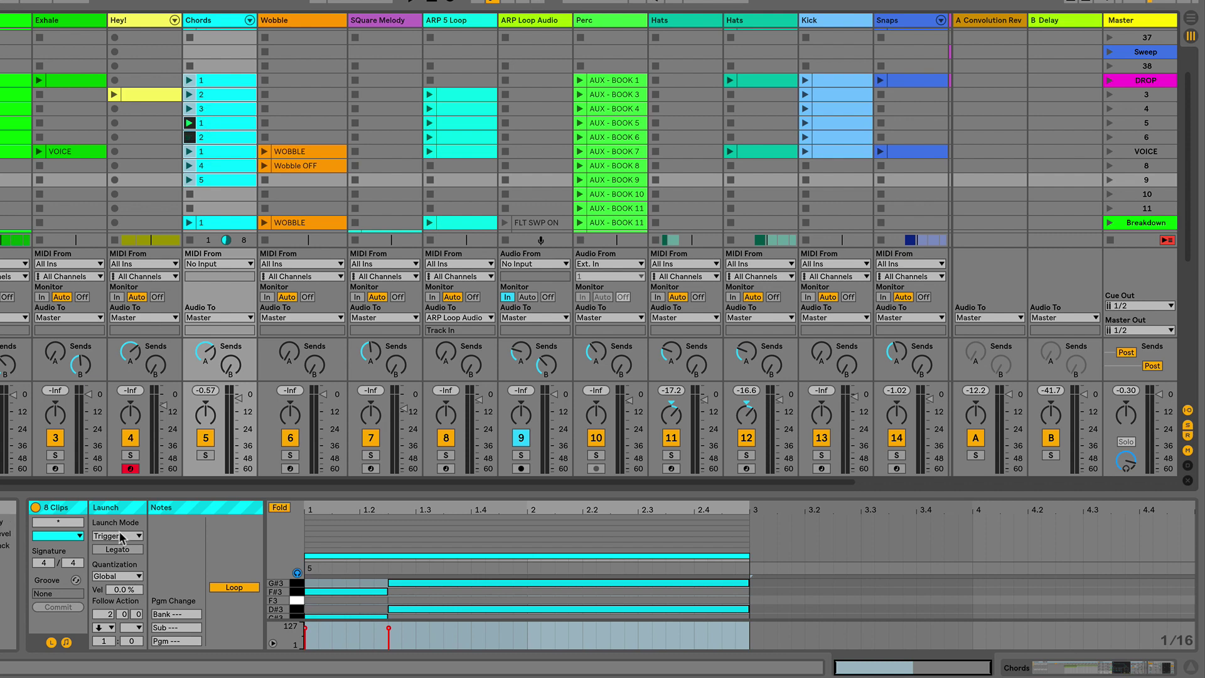
left_click(105, 631)
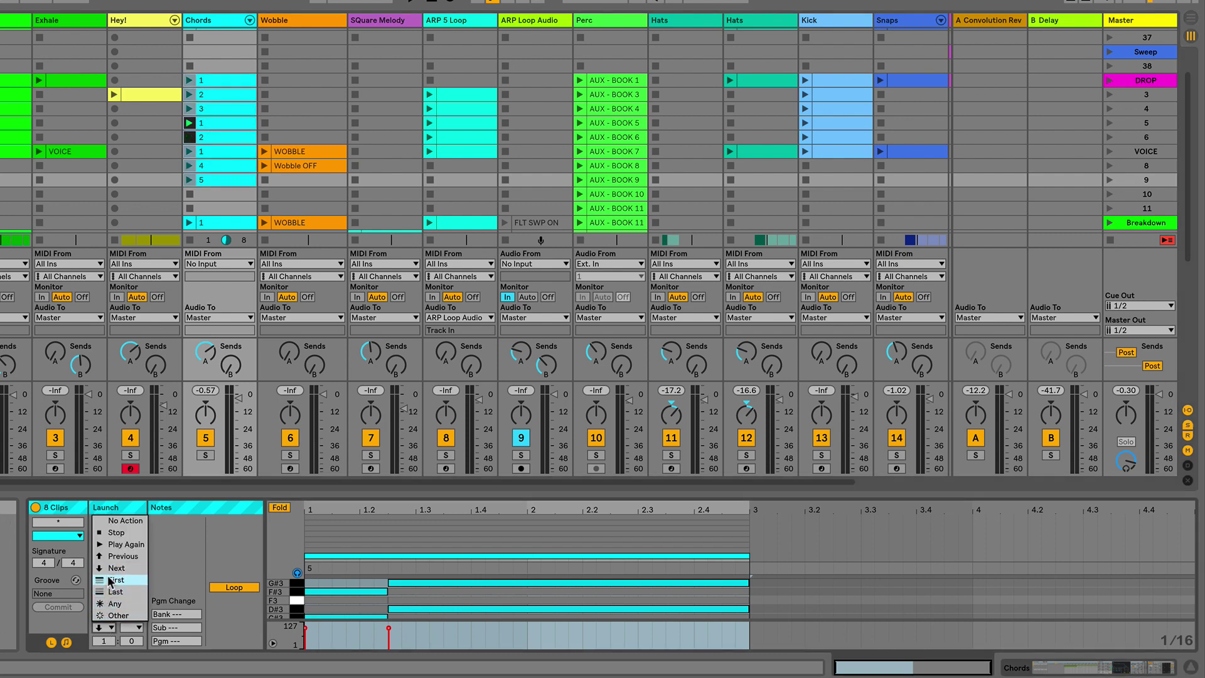
left_click(172, 562)
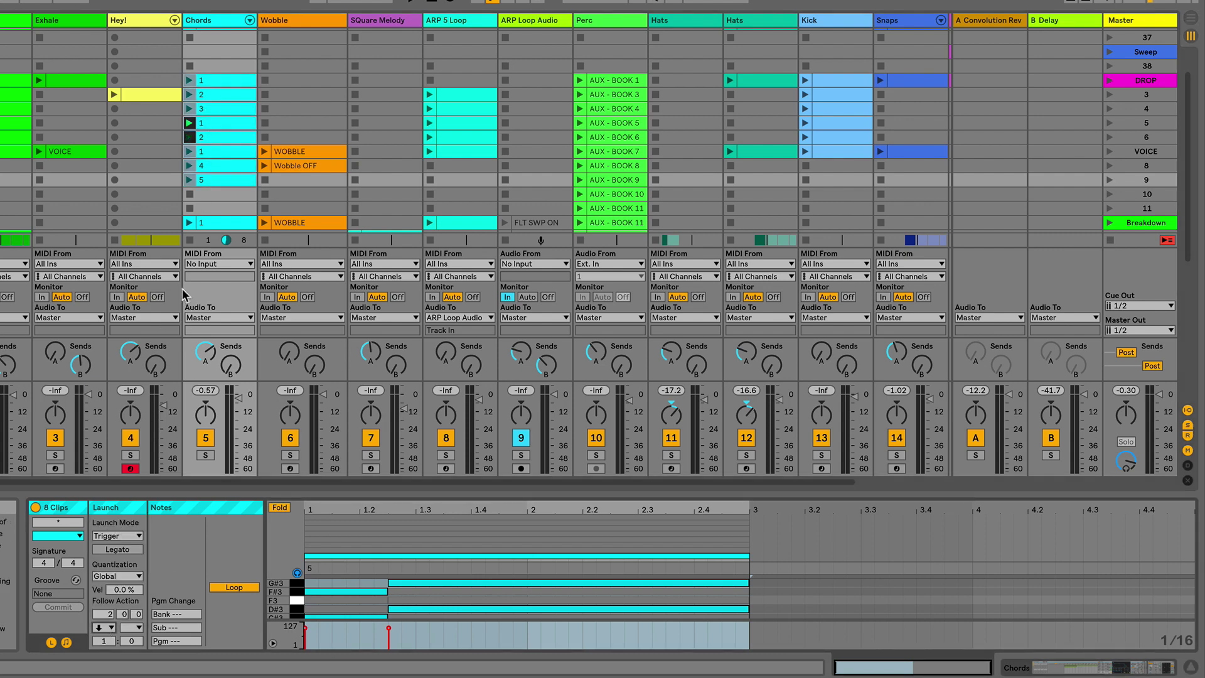
scroll(191, 226, "down", 3)
- Delete the extra clip 1 in row 12 and copy Chords clips 2 and 4 into the lower group
left_click(213, 198)
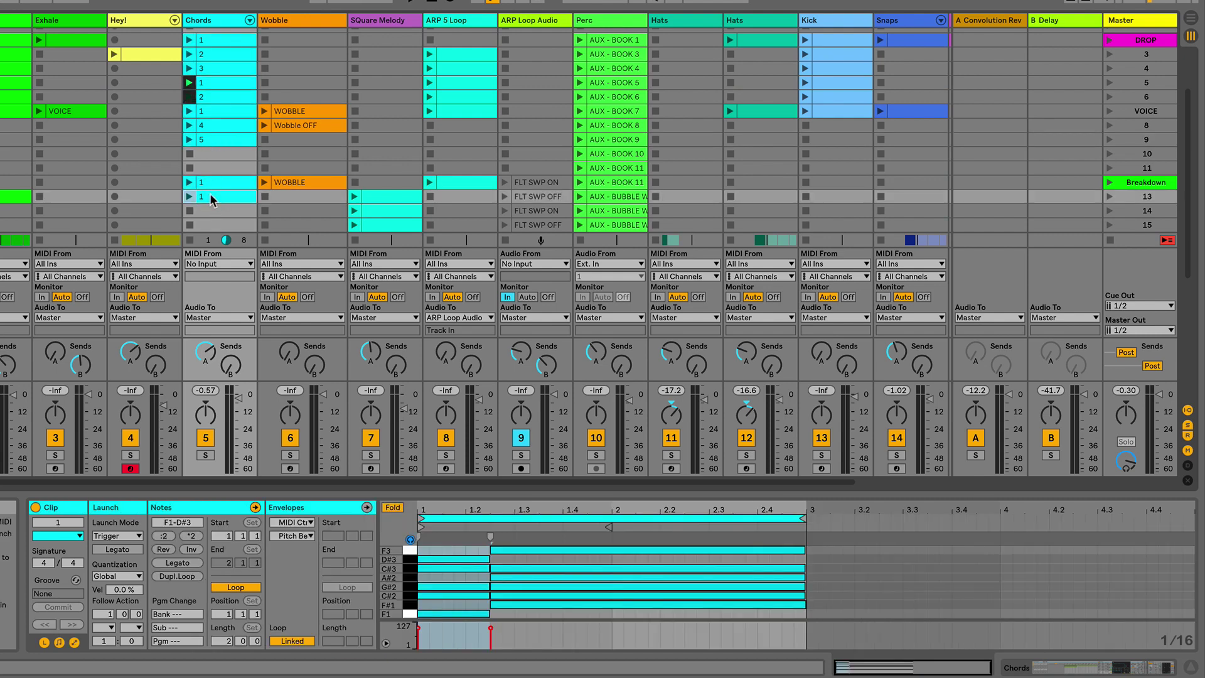
key("Delete")
left_click_drag(209, 108, 213, 139)
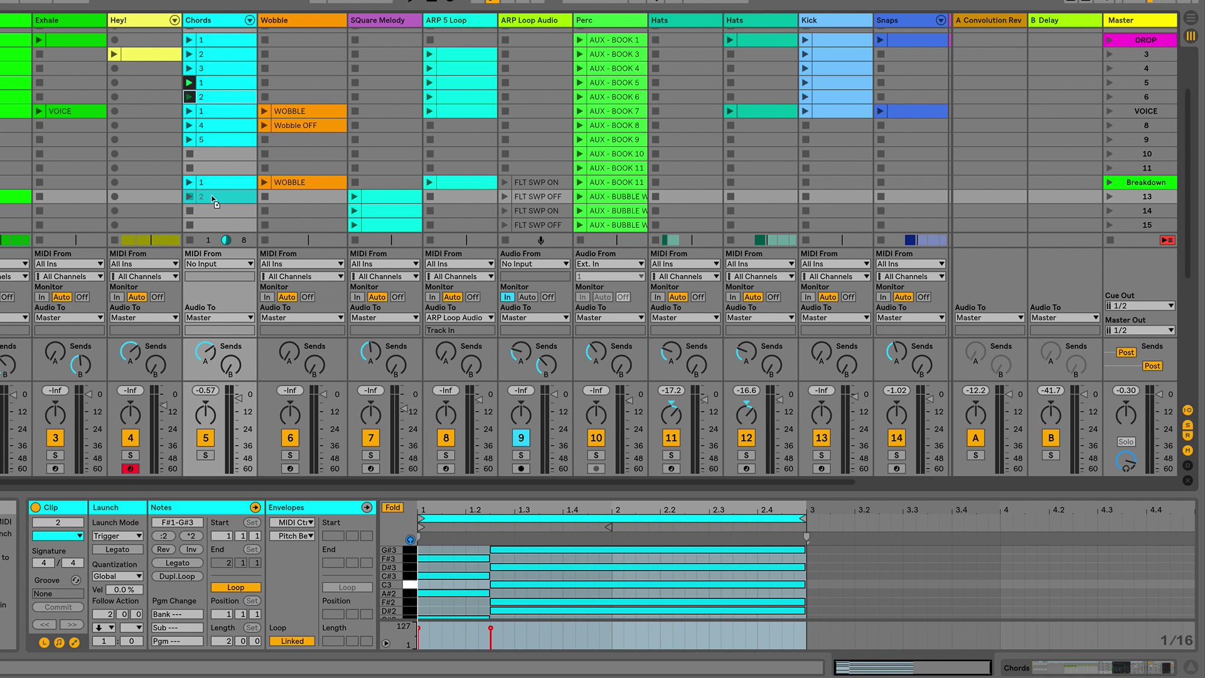
left_click_drag(213, 201, 213, 200)
left_click_drag(214, 129, 212, 221)
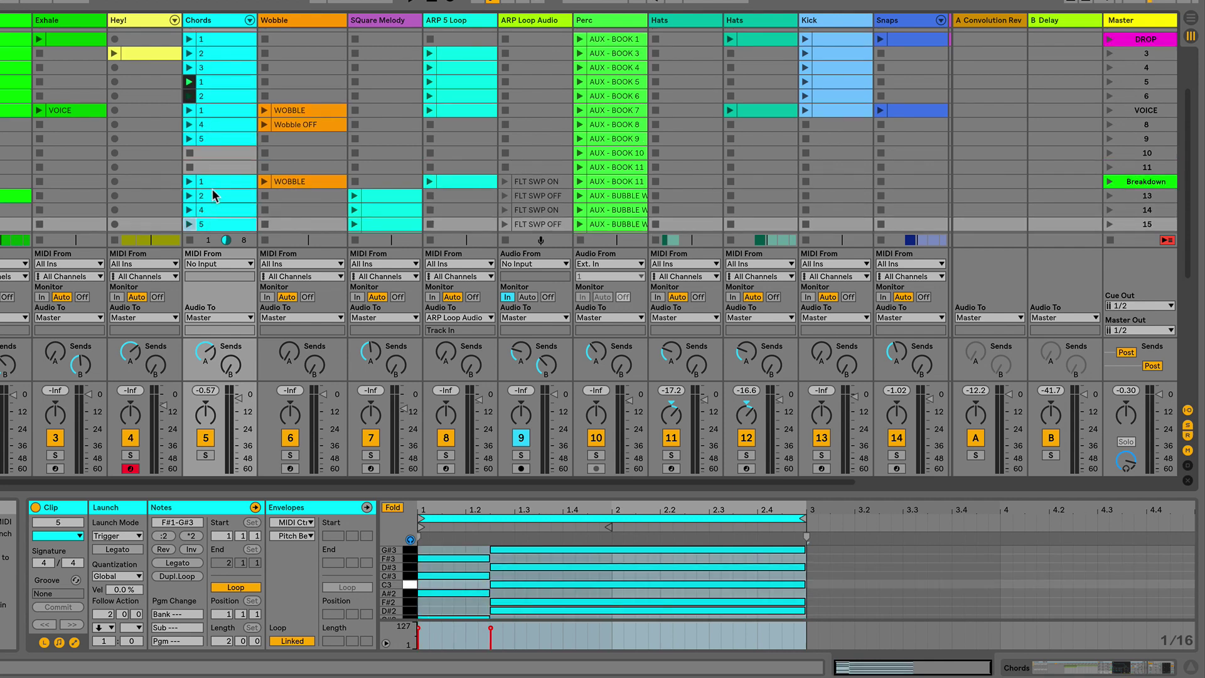
- Select the four lower Chords clips and set their Follow Action A to Any
left_click(213, 182)
left_click(220, 225, "shift")
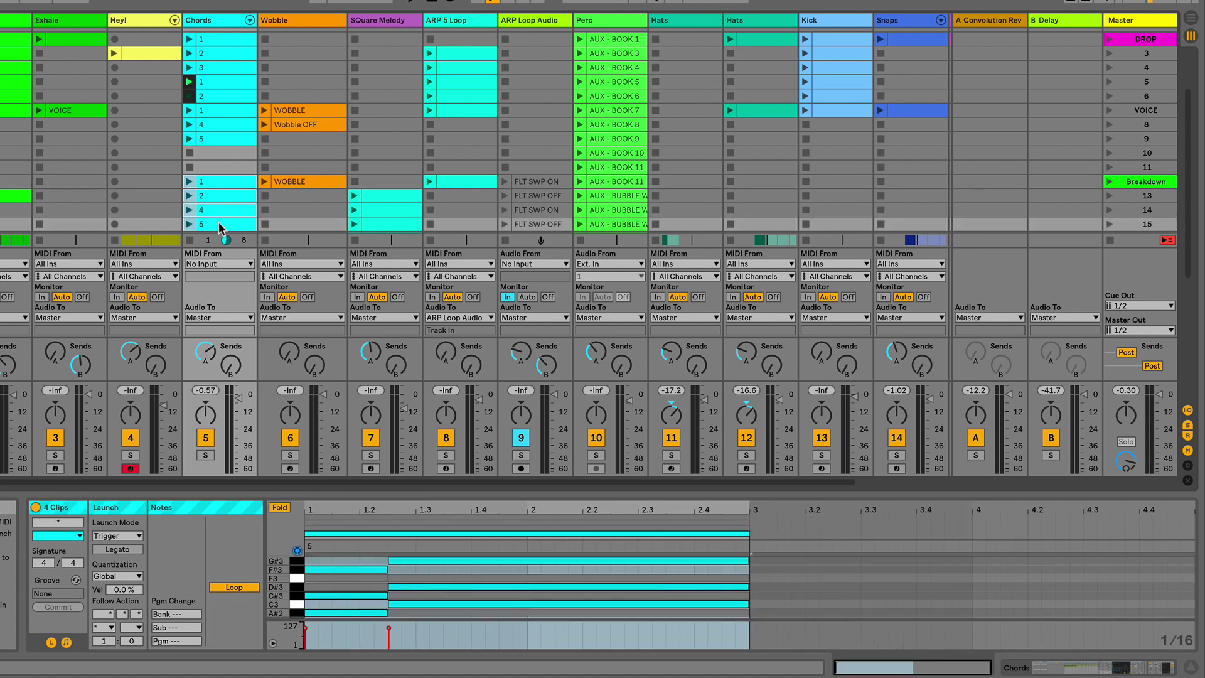
scroll(216, 232, "down", 2)
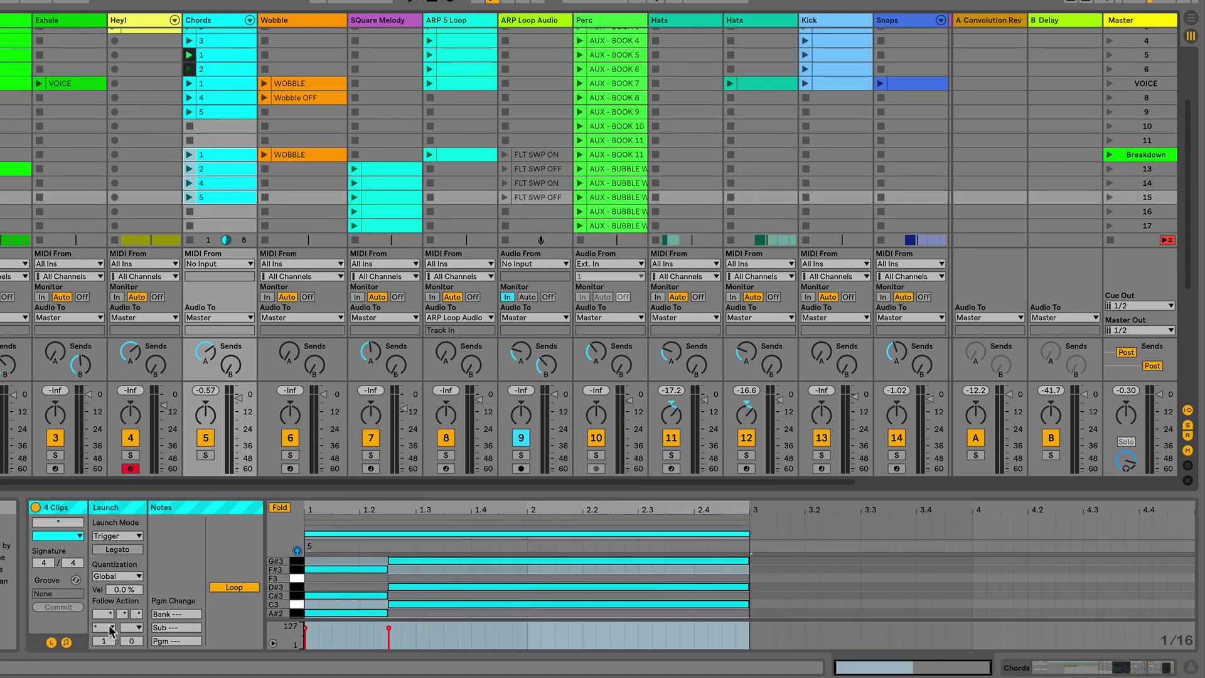
left_click(112, 628)
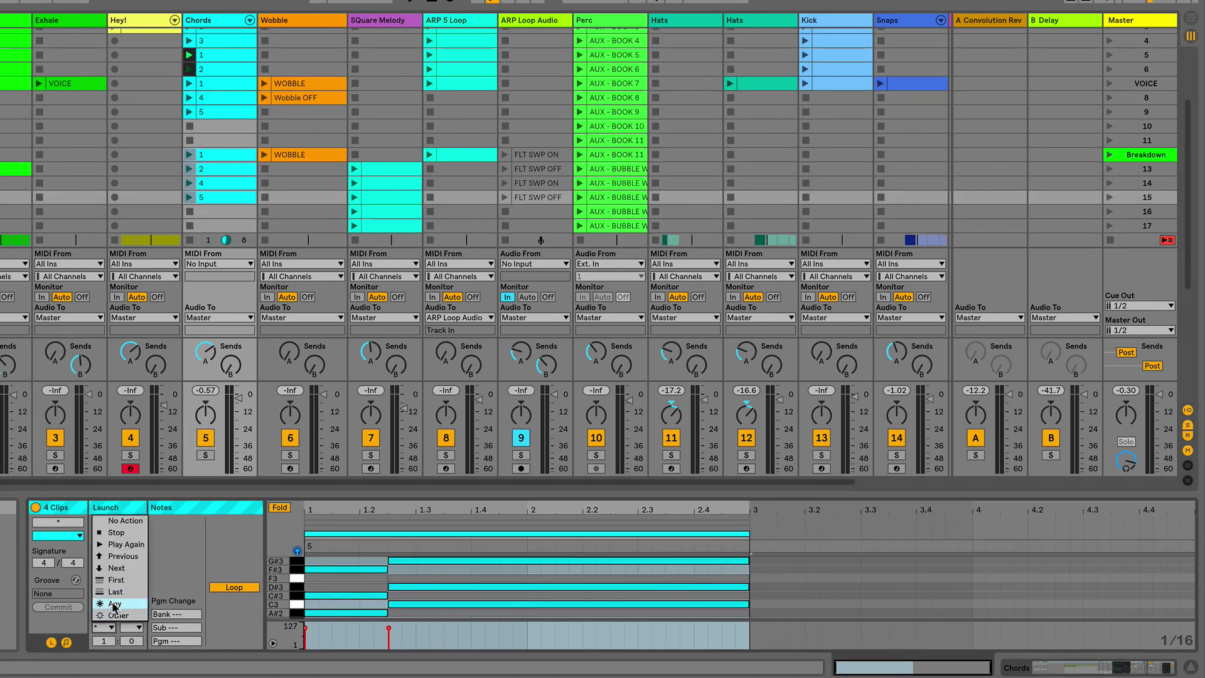
left_click(115, 605)
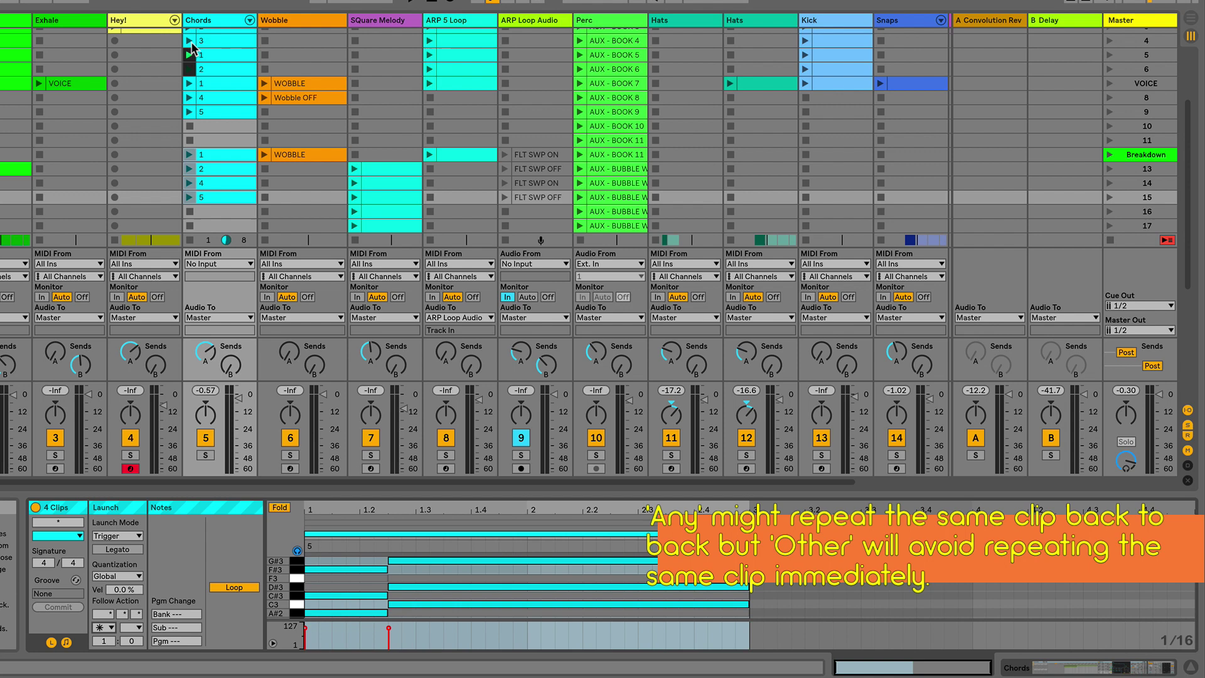
scroll(192, 54, "up", 4)
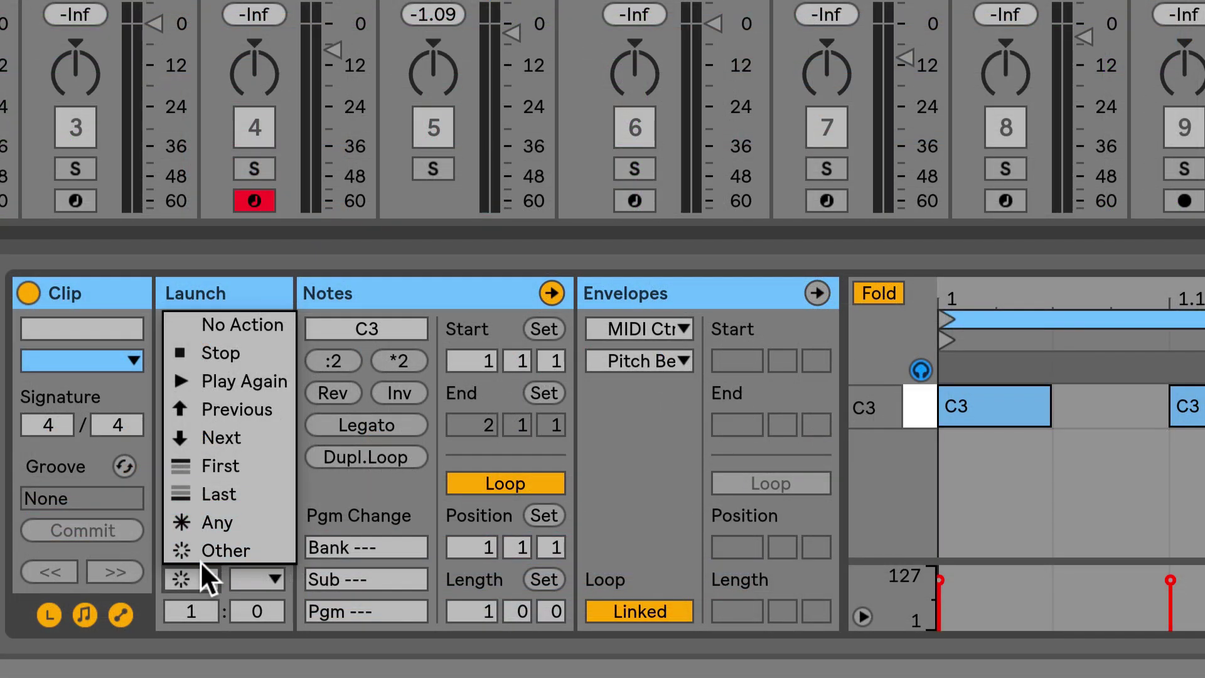
- Set the C3 clip's Follow Action A to Other, leaving Follow Action B unchosen
left_click(192, 576)
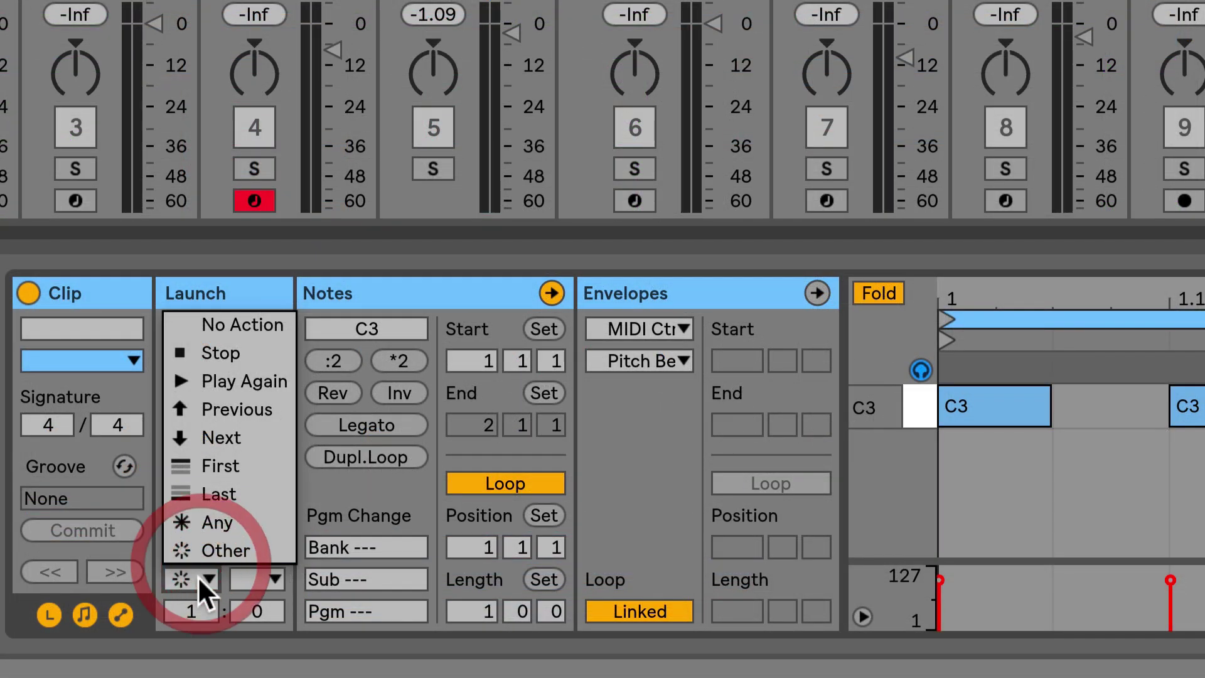
left_click(257, 572)
left_click(257, 573)
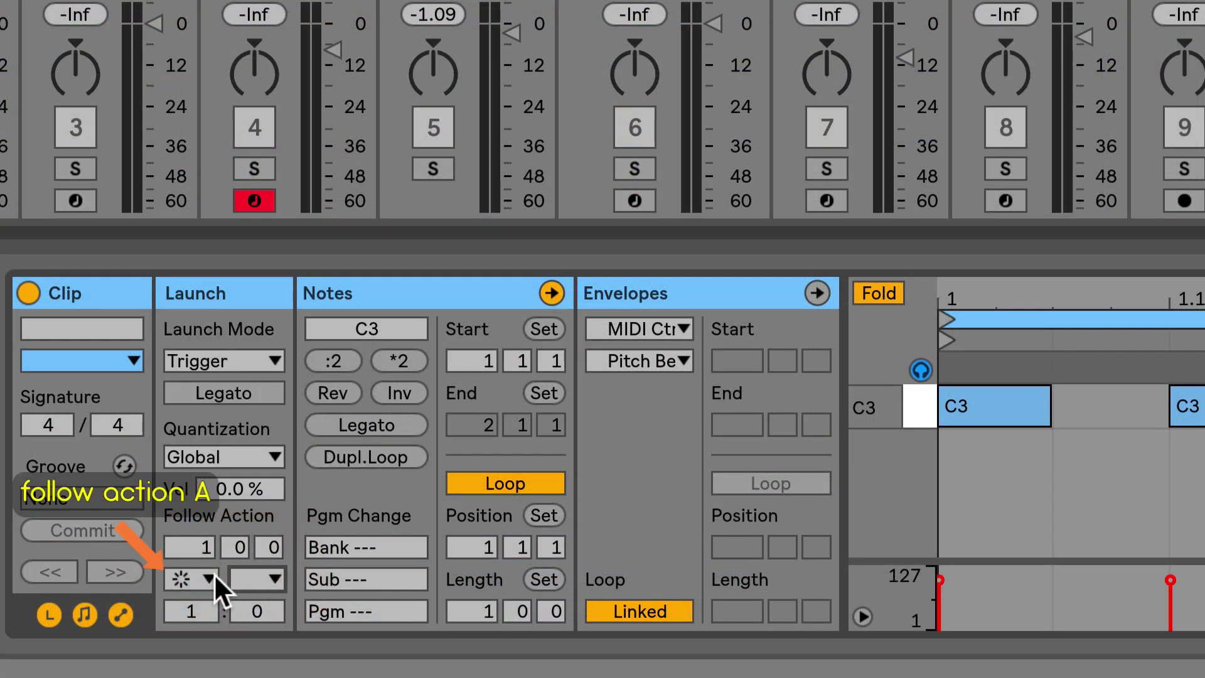
left_click(258, 578)
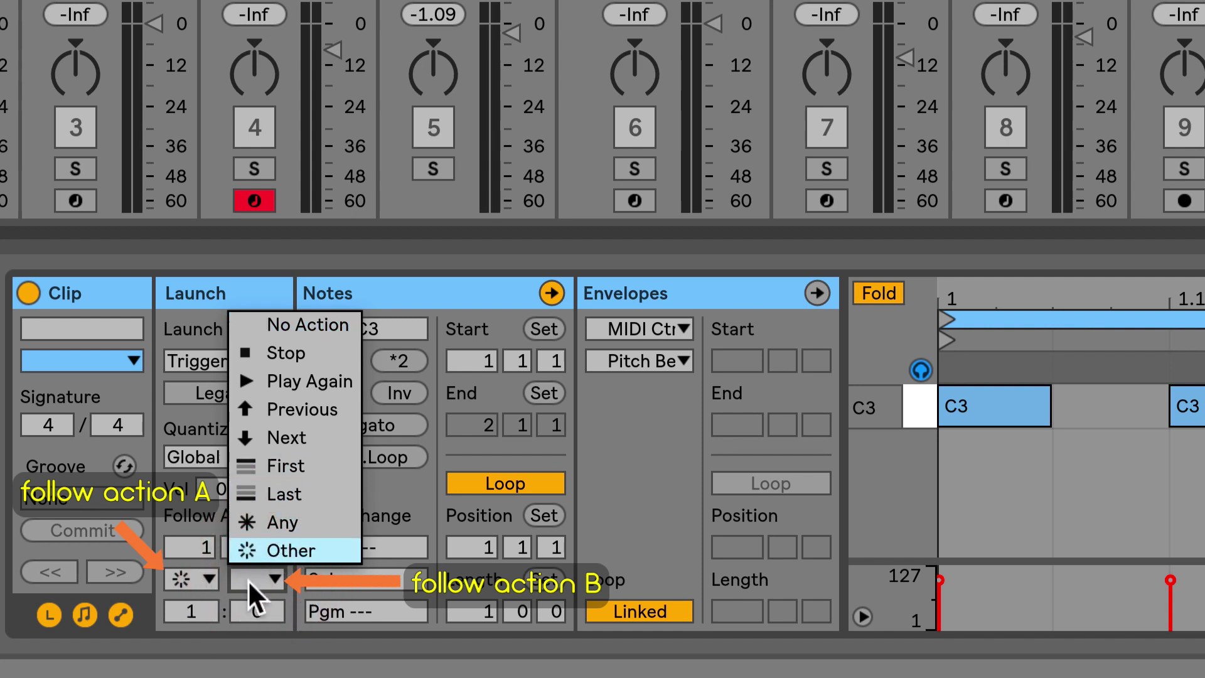
left_click(247, 580)
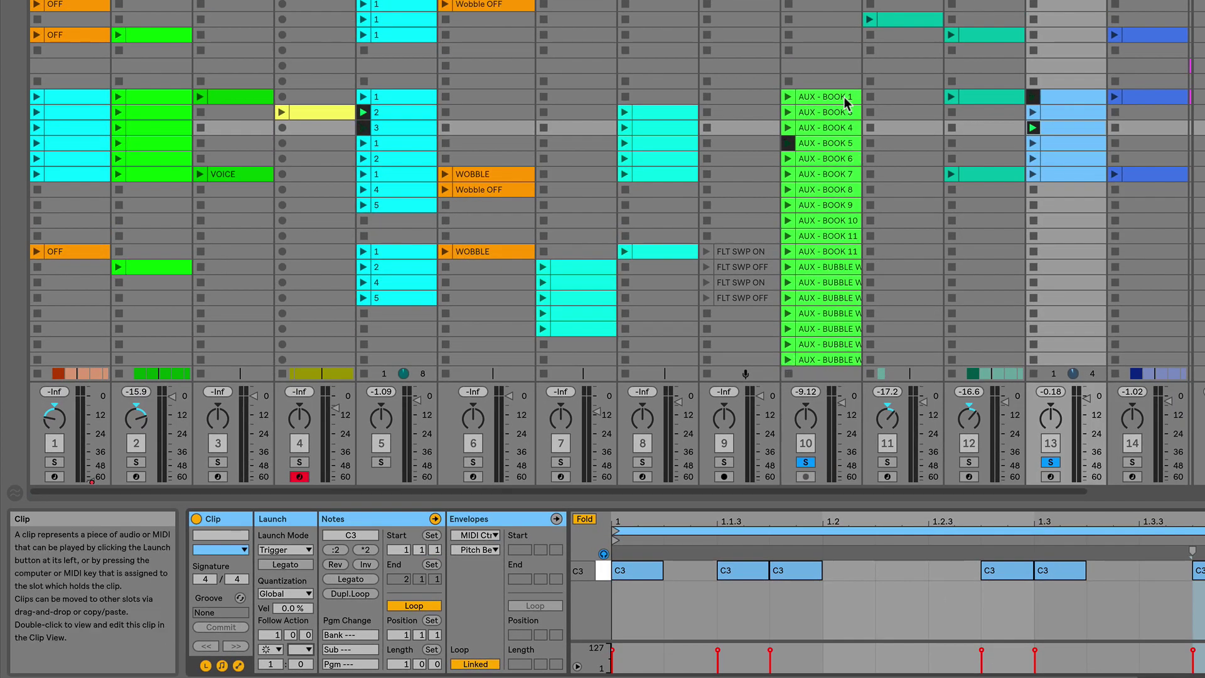
- Select all 34 Perc clips, AUX - BOOK 1 through AUX - SLIME 11, and set Follow Action A to Next
left_click(831, 102)
scroll(832, 107, "down", 8)
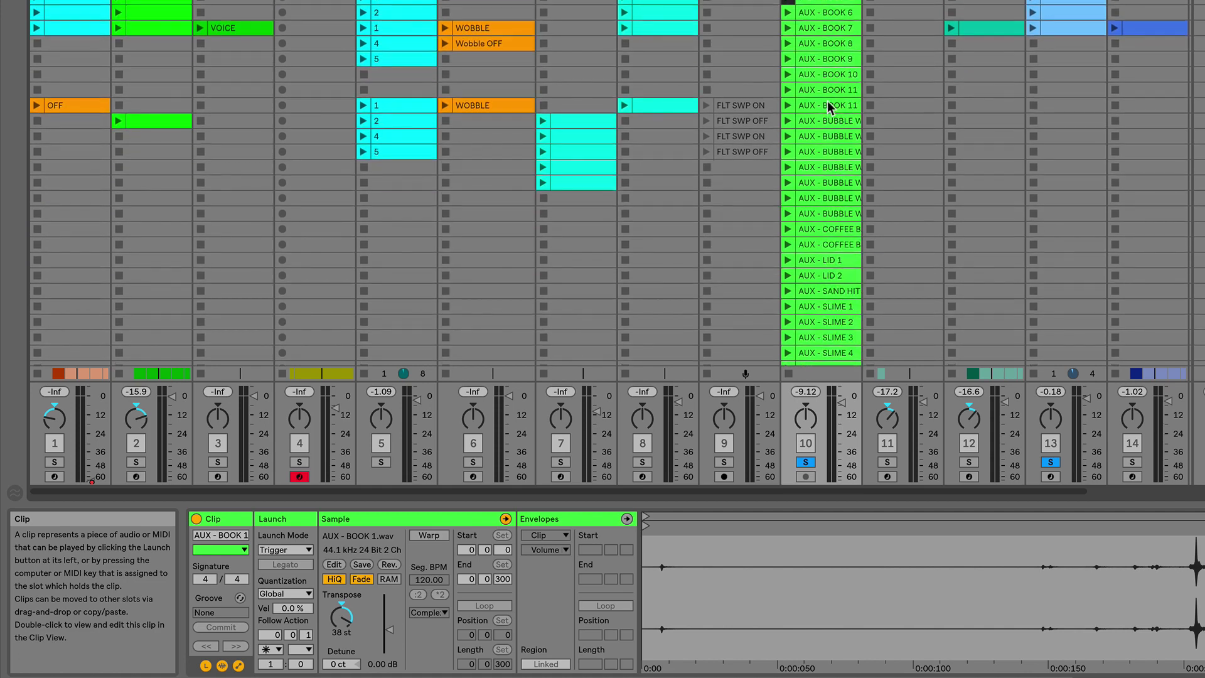
left_click(822, 354, "shift")
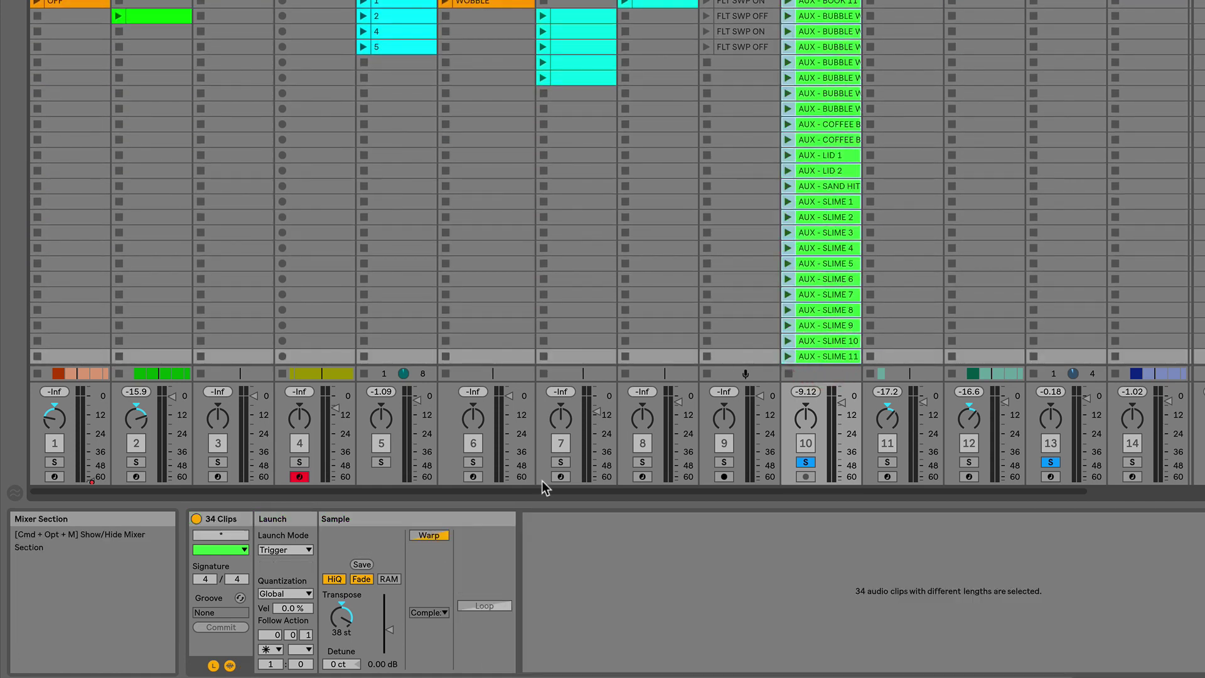
left_click(270, 649)
left_click(270, 650)
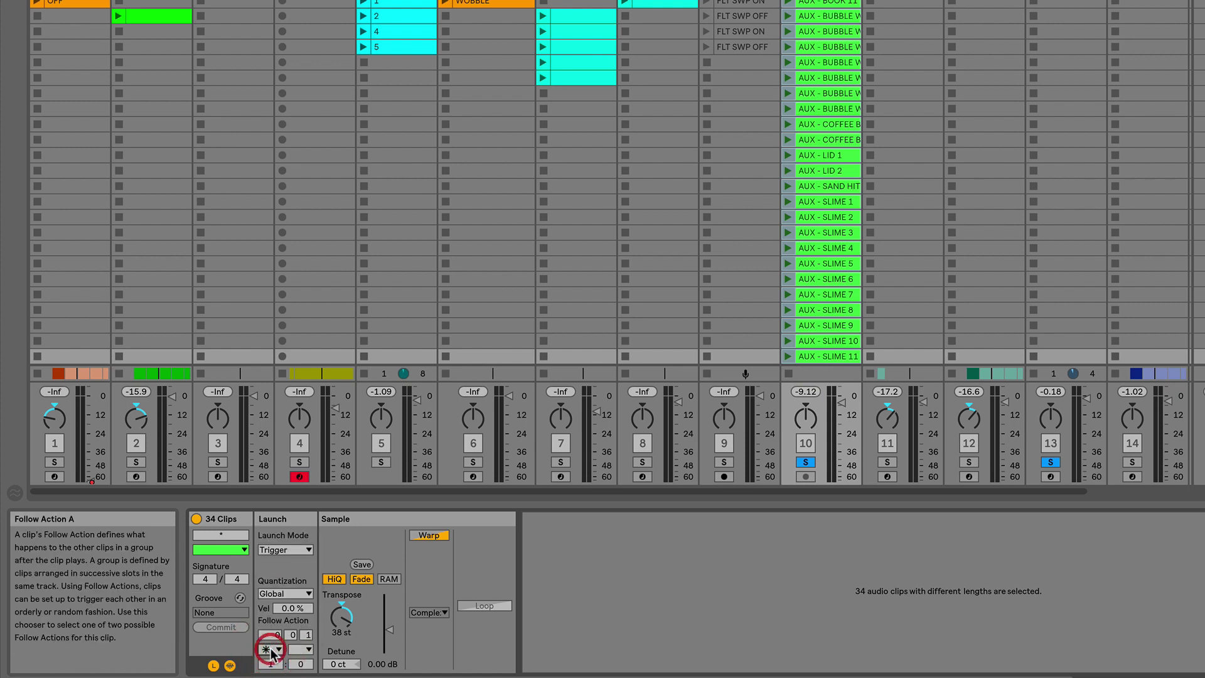
left_click(271, 651)
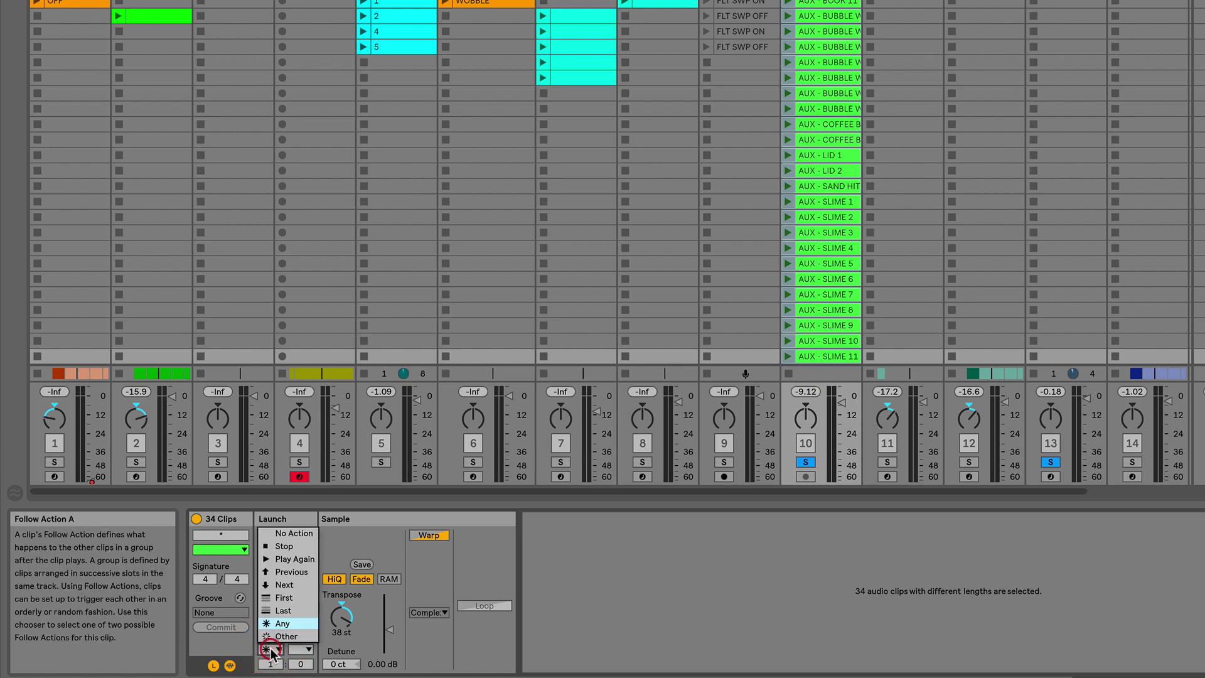
left_click(279, 586)
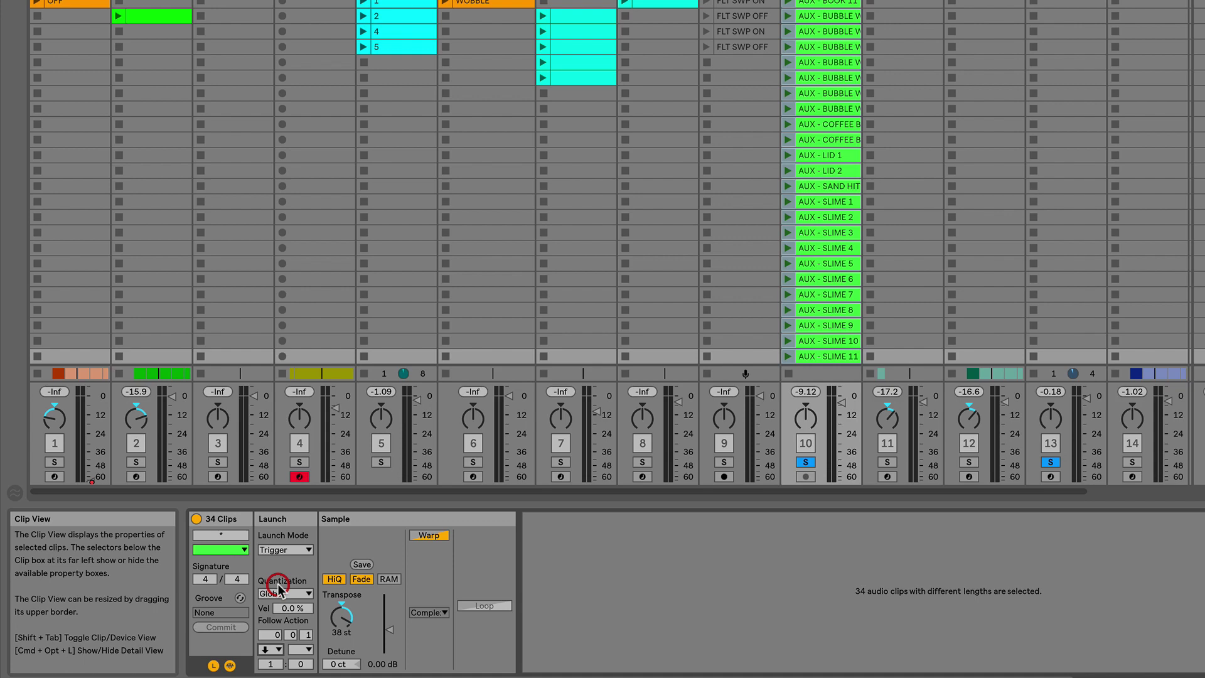
scroll(809, 69, "up", 4)
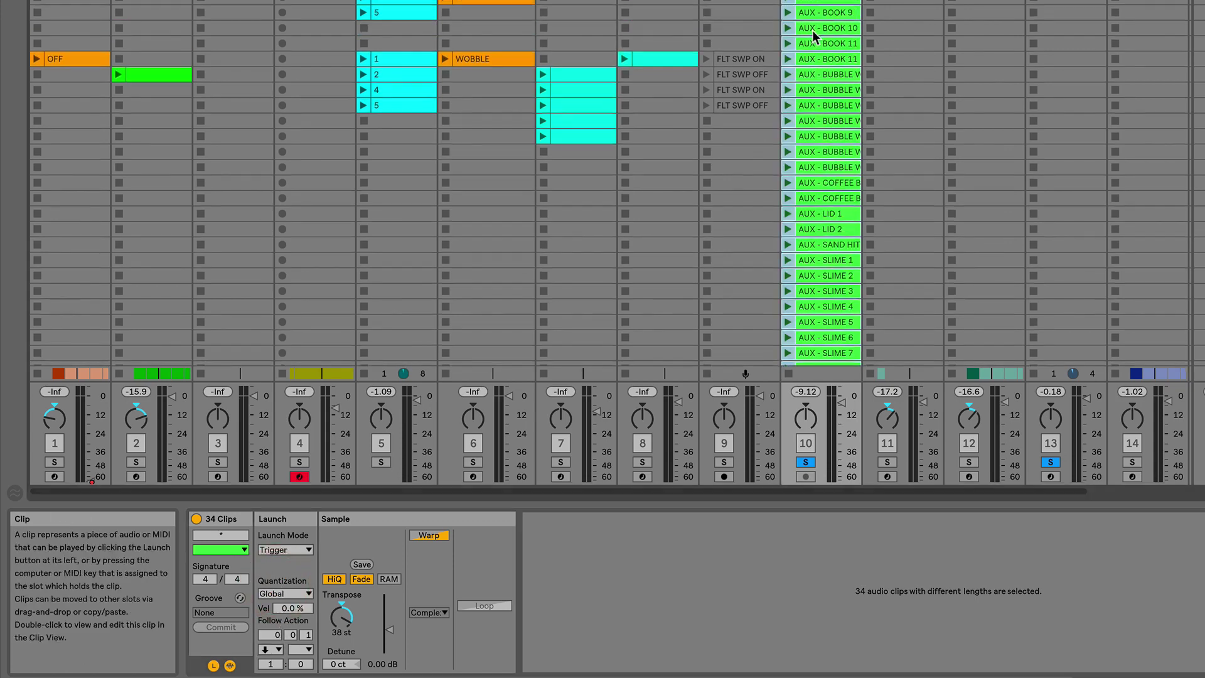
scroll(801, 66, "down", 4)
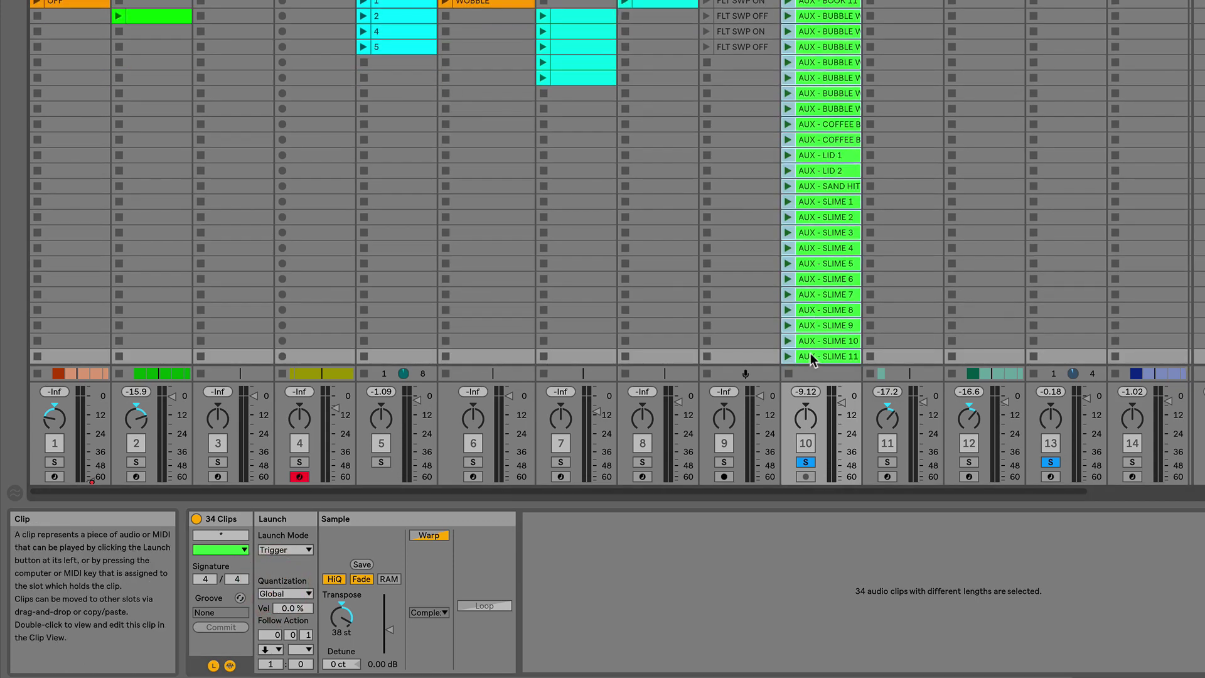
scroll(811, 352, "up", 16)
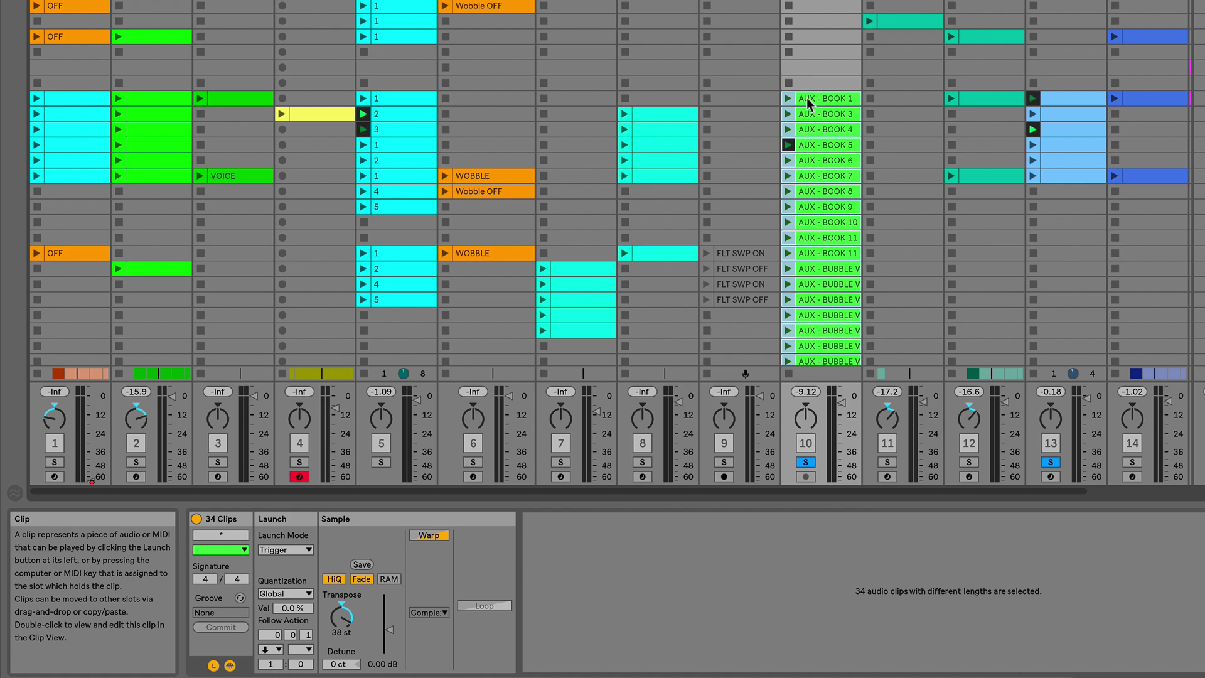
scroll(820, 185, "down", 16)
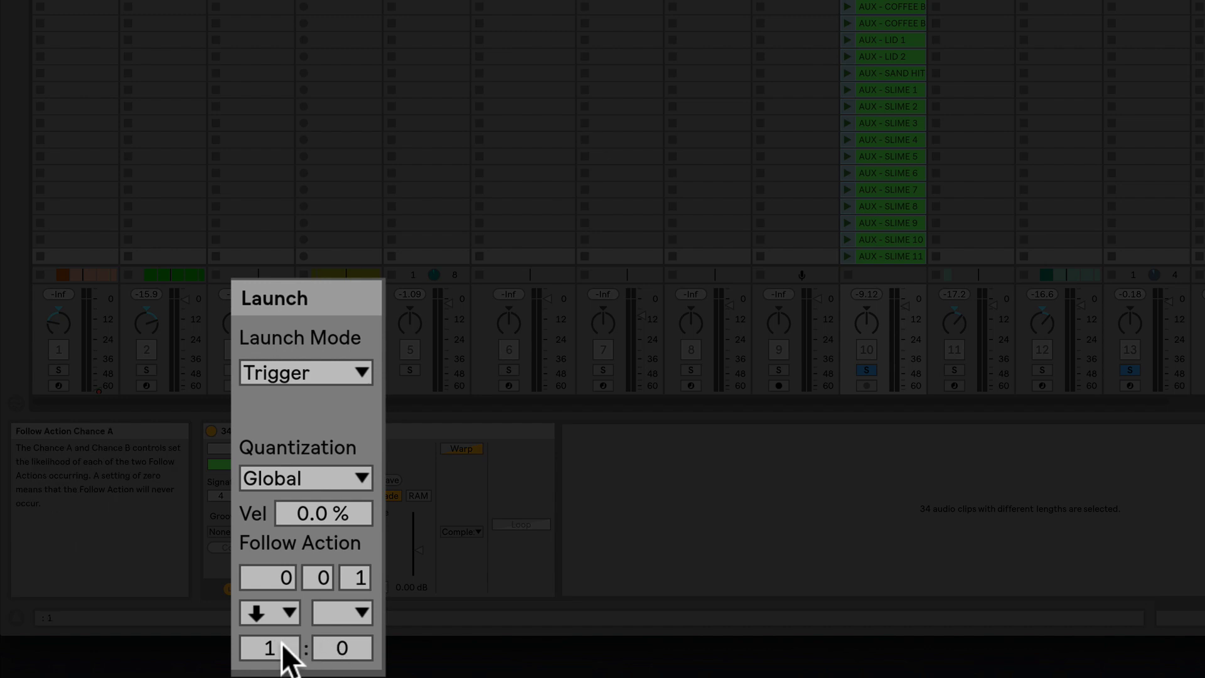
- Set the Perc clips' Follow Action chances to 444 for A and 132 for B, with B as Previous
left_click_drag(277, 642, 337, 642)
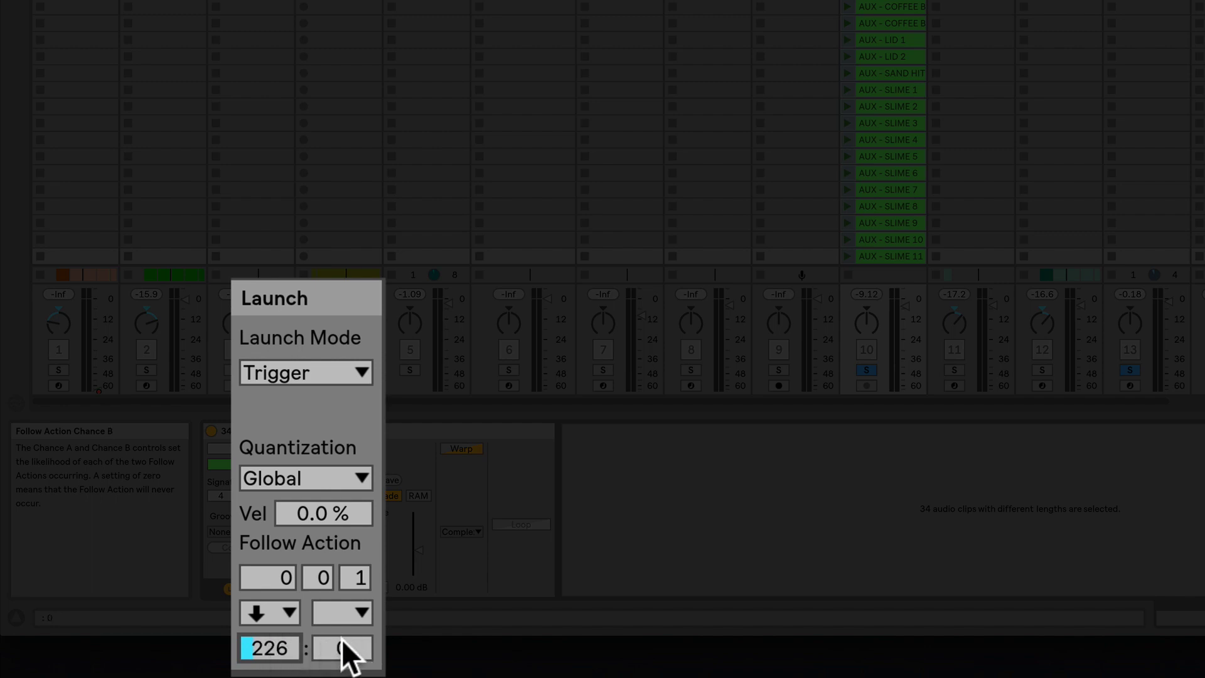
mouse_move(263, 653)
left_mouse_down()
mouse_move(262, 677)
mouse_move(265, 644)
mouse_move(304, 646)
mouse_move(295, 634)
mouse_move(282, 647)
left_mouse_up()
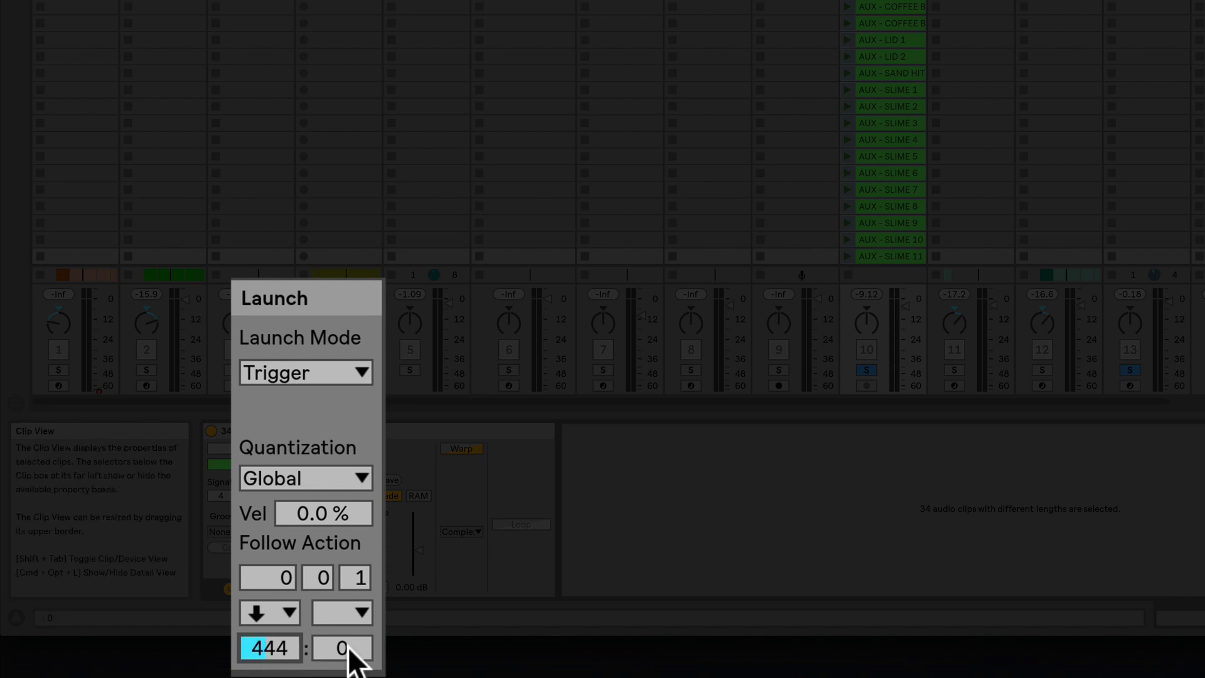
left_click_drag(355, 653, 355, 637)
left_click_drag(323, 587, 324, 579)
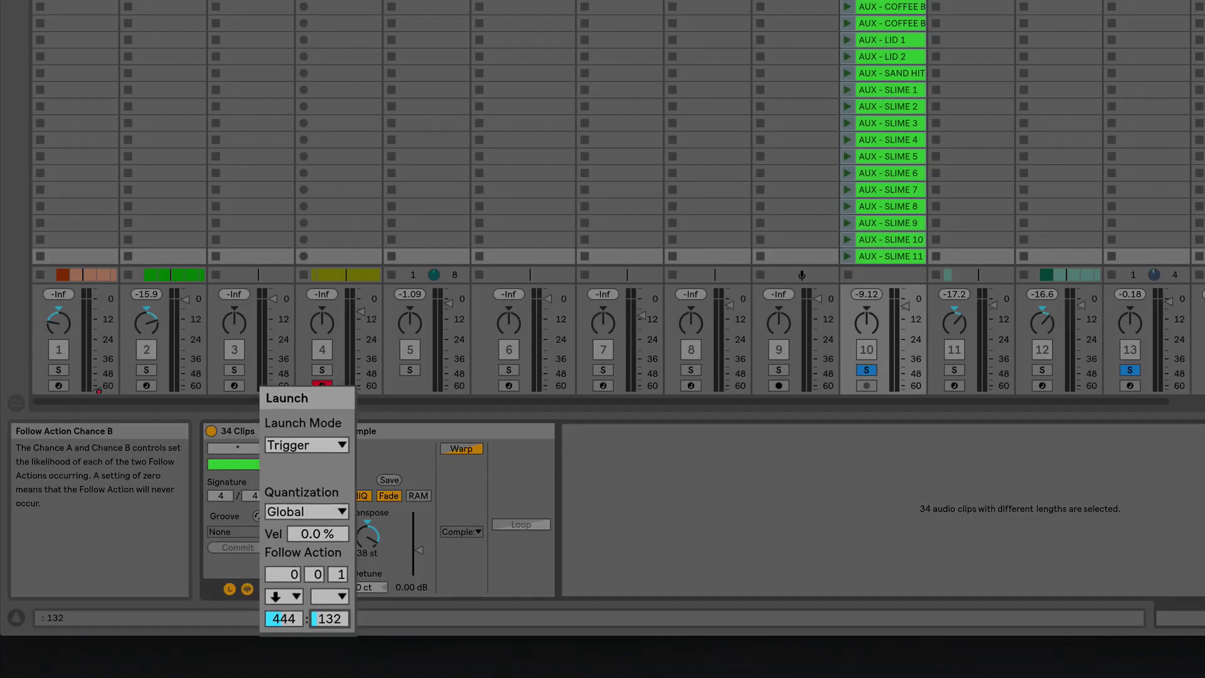
left_click(328, 572)
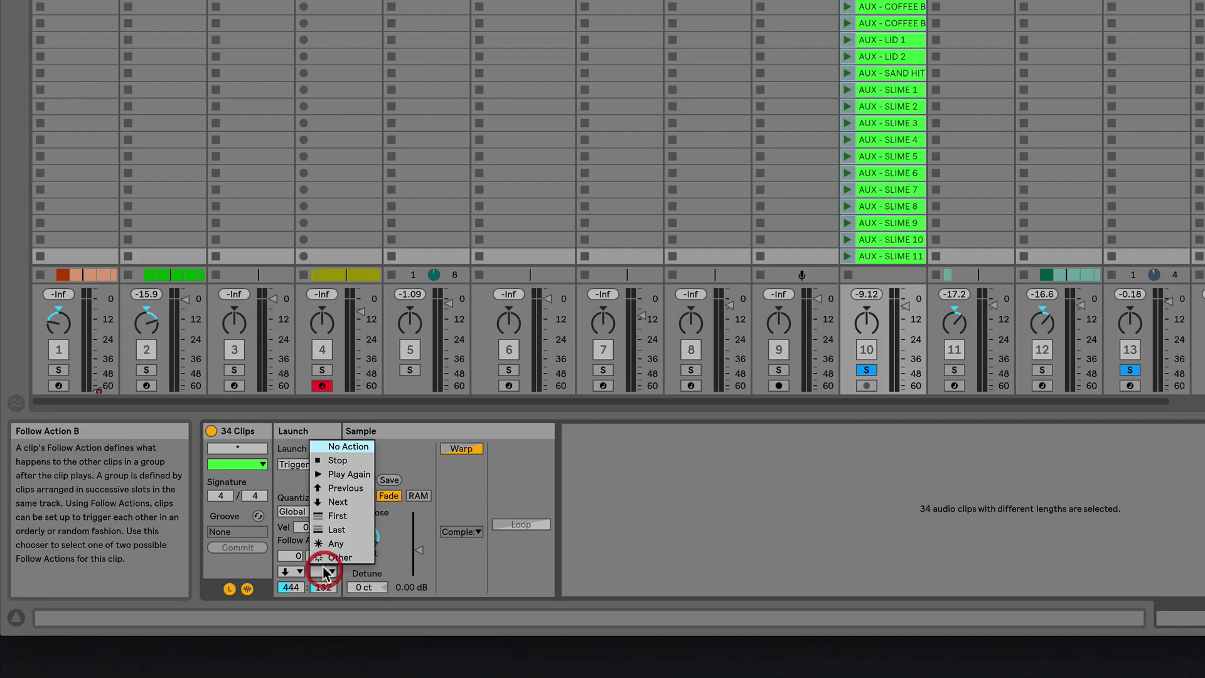
left_click(343, 489)
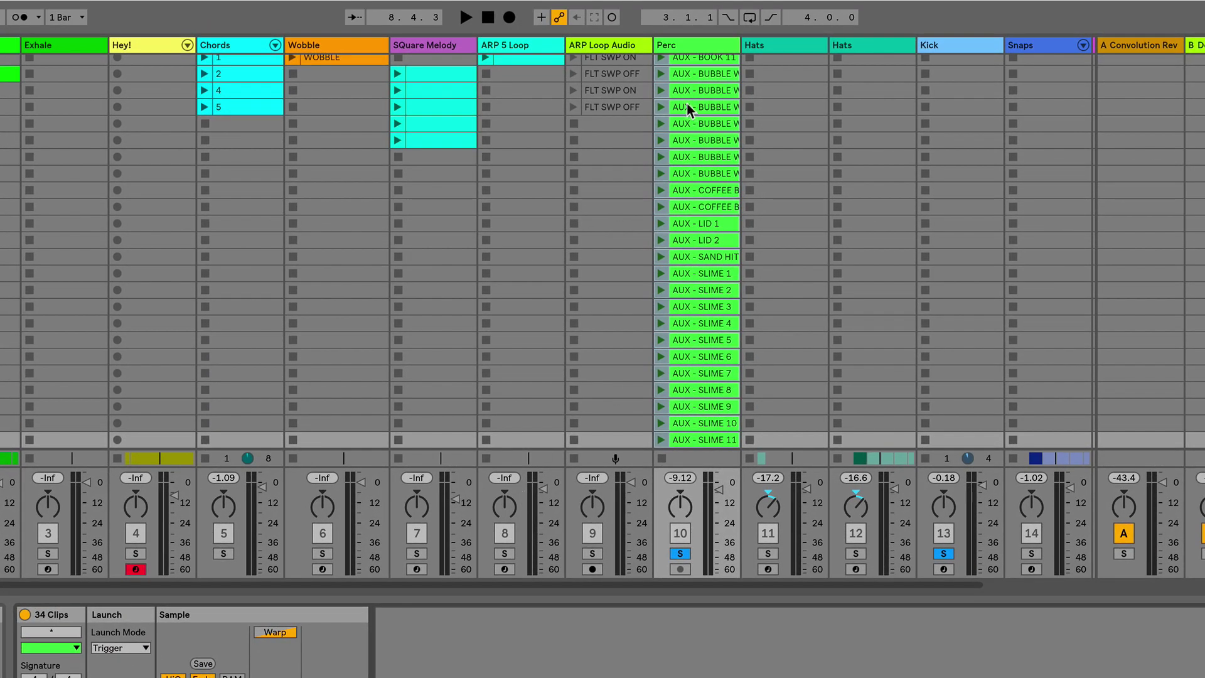
- Launch AUX - BOOK 5 to hear the Perc follow actions advance
scroll(678, 108, "up", 5)
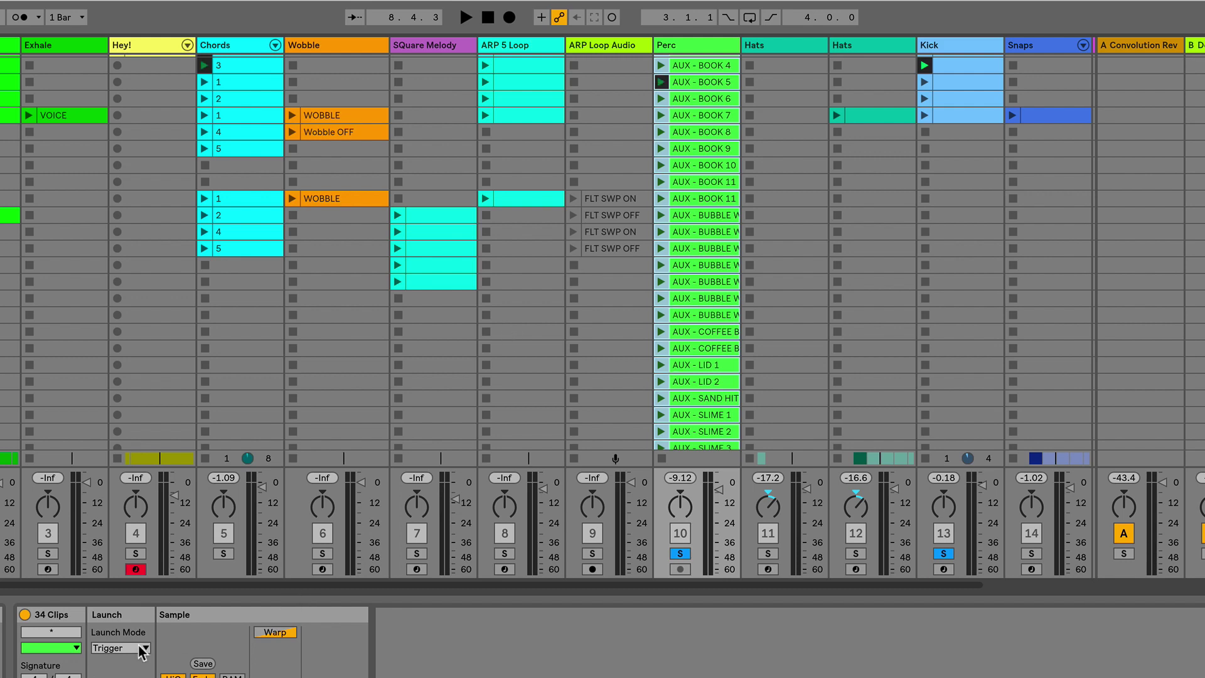
scroll(666, 94, "up", 1)
left_click(661, 97)
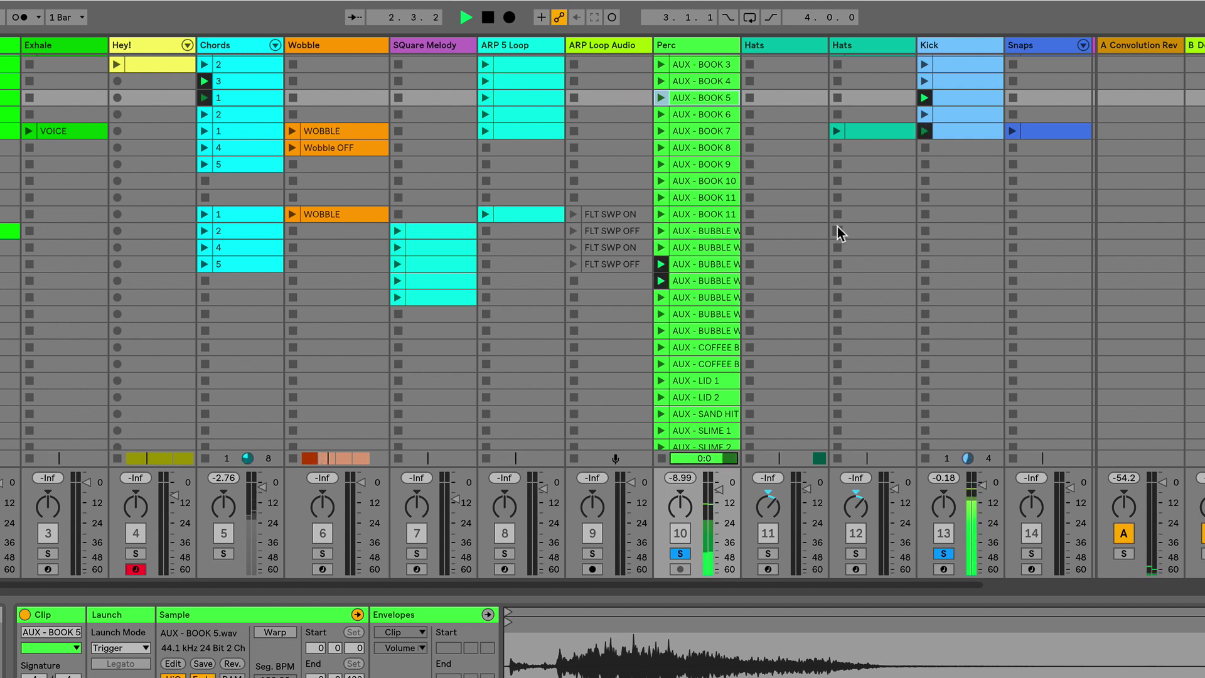
- Launch the AUX - SAND HIT clip further down the Perc track
scroll(837, 233, "down", 7)
scroll(838, 227, "down", 3)
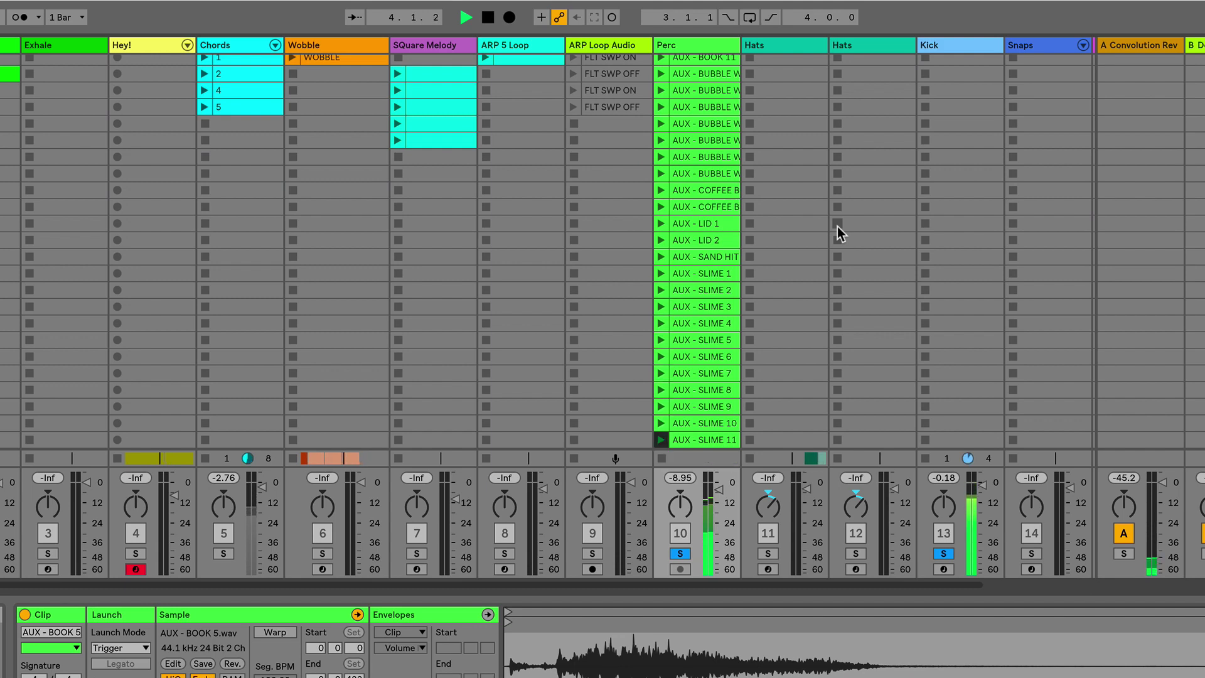
scroll(838, 226, "up", 15)
scroll(837, 227, "down", 4)
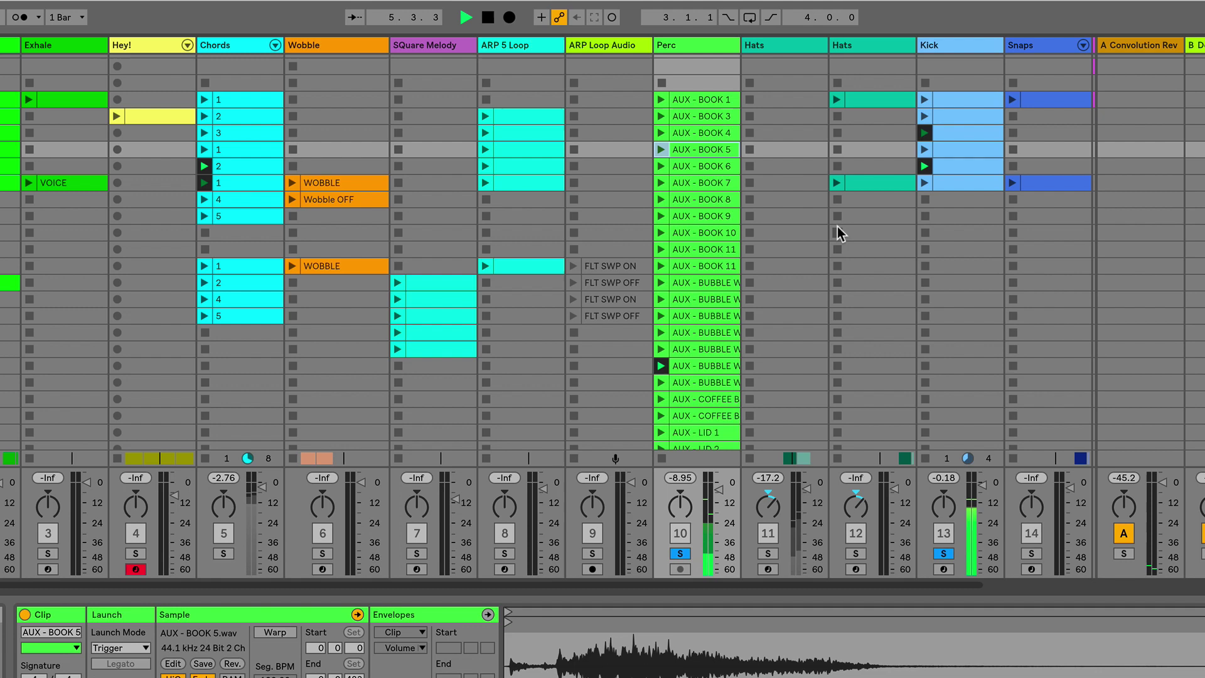
scroll(837, 227, "down", 8)
scroll(838, 227, "down", 2)
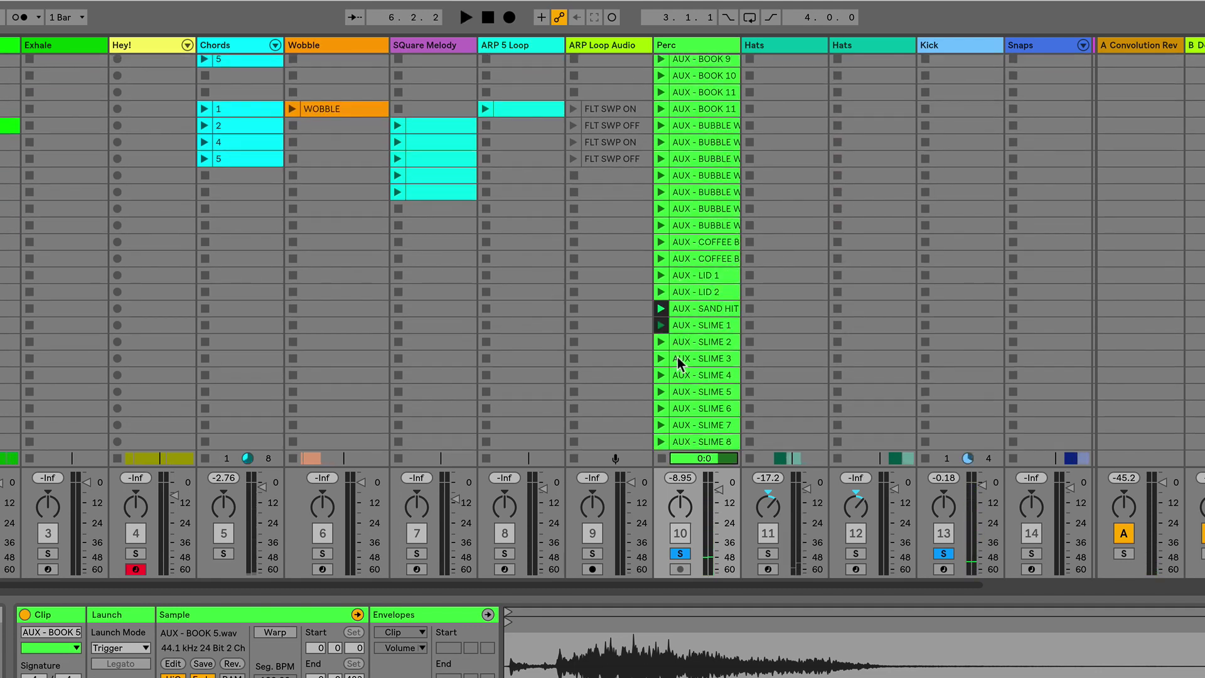
left_click(663, 309)
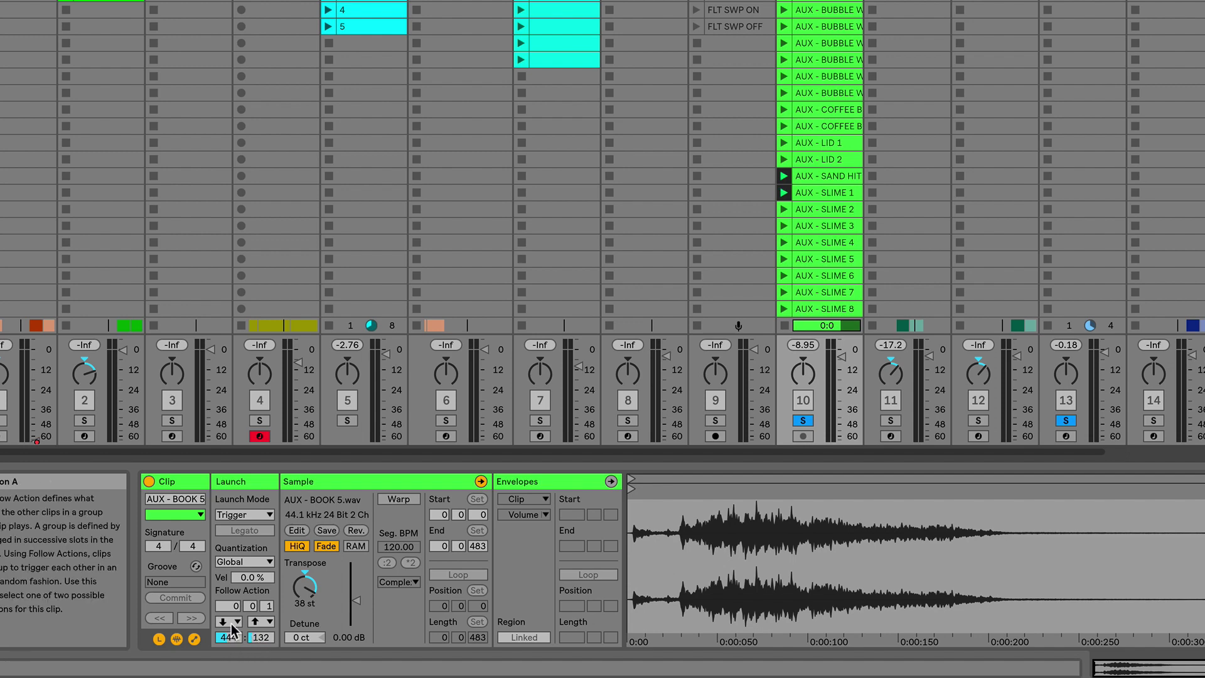
- Set the selected clip's Follow Action A to Any and Follow Action B to First
left_click(233, 622)
left_click(232, 623)
left_click(232, 622)
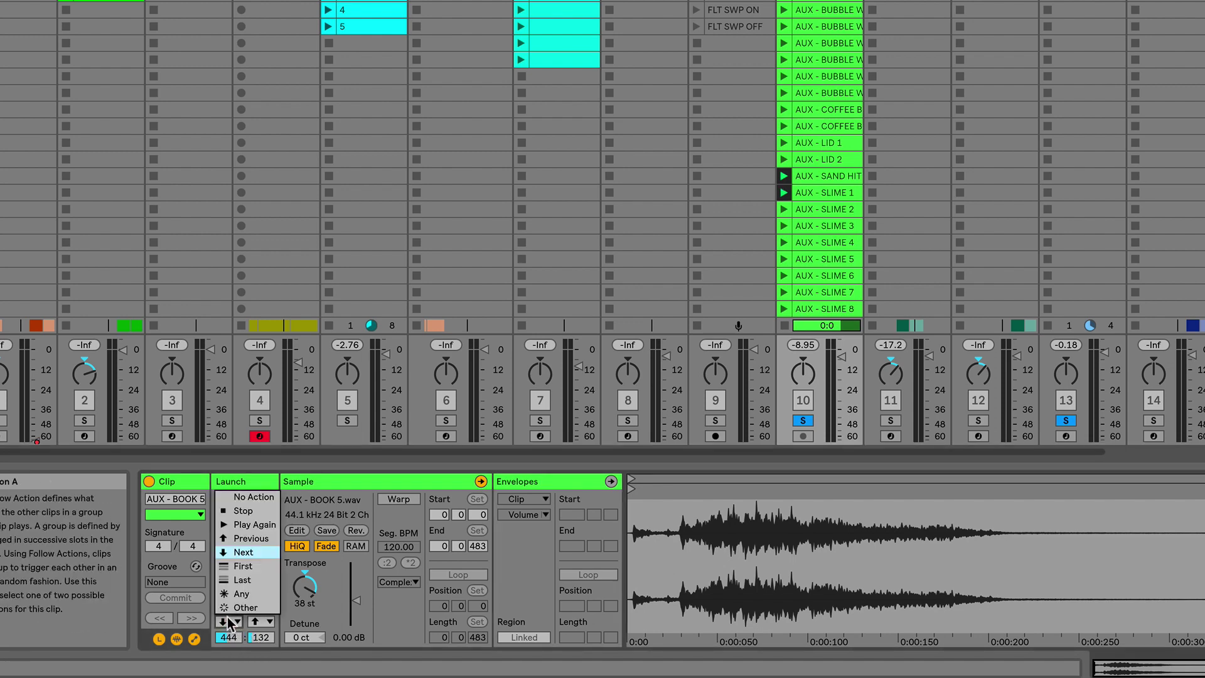
left_click(231, 595)
left_click(262, 622)
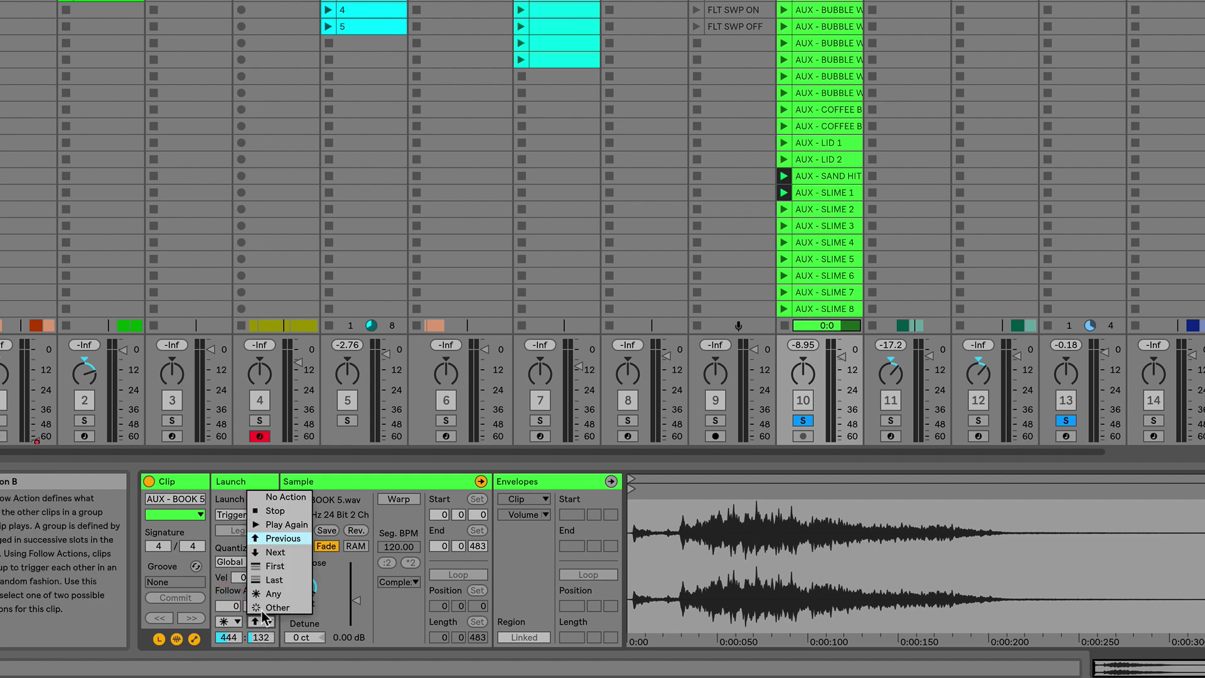
left_click(275, 567)
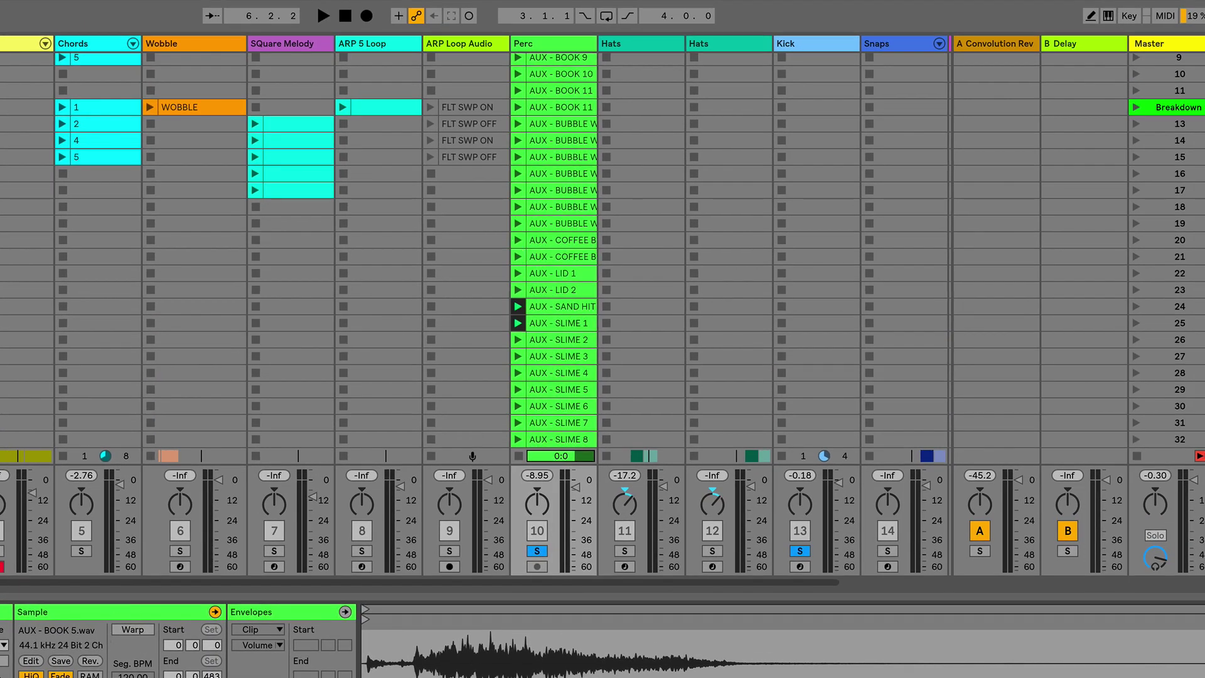
scroll(554, 301, "up", 5)
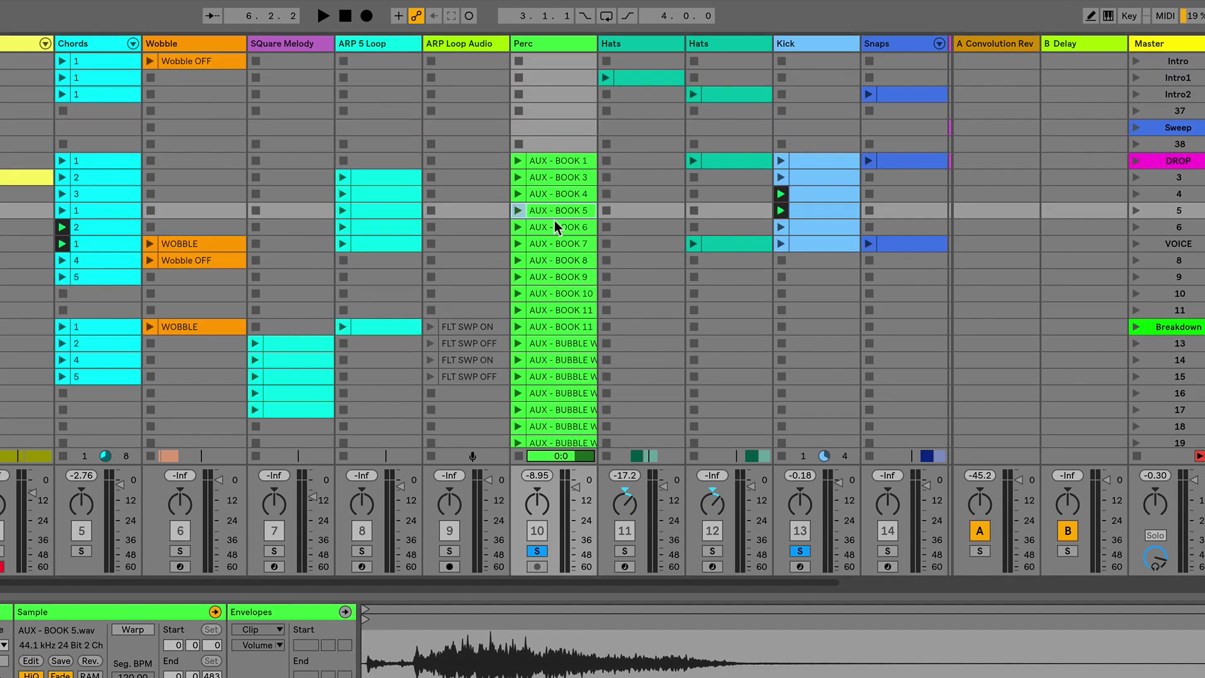
scroll(554, 264, "down", 6)
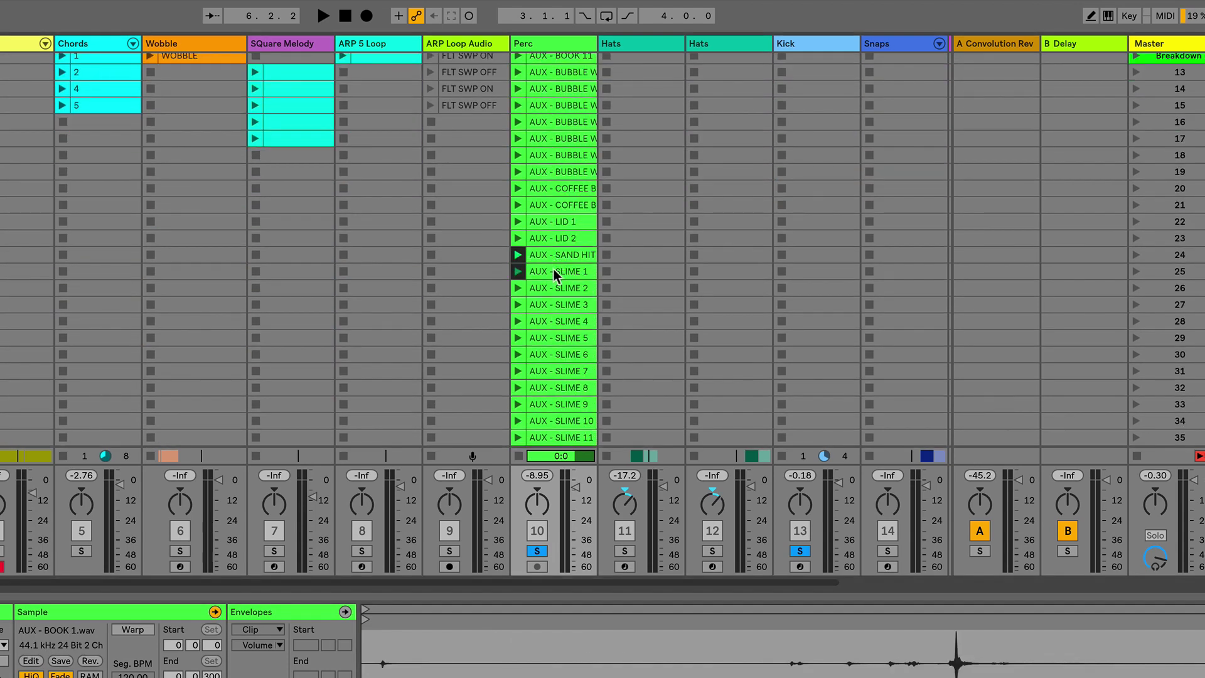
- Give all selected Perc clips Any and First follow actions, then launch AUX - SLIME 3
left_click(551, 438, "shift")
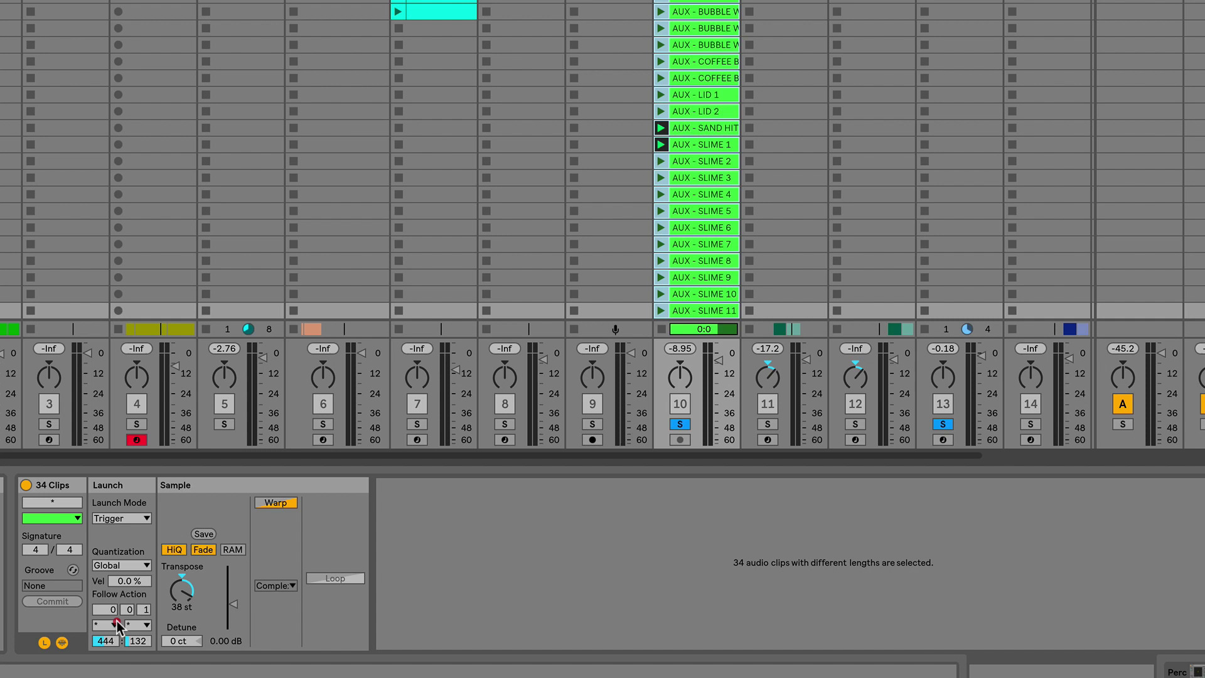
left_click(118, 625)
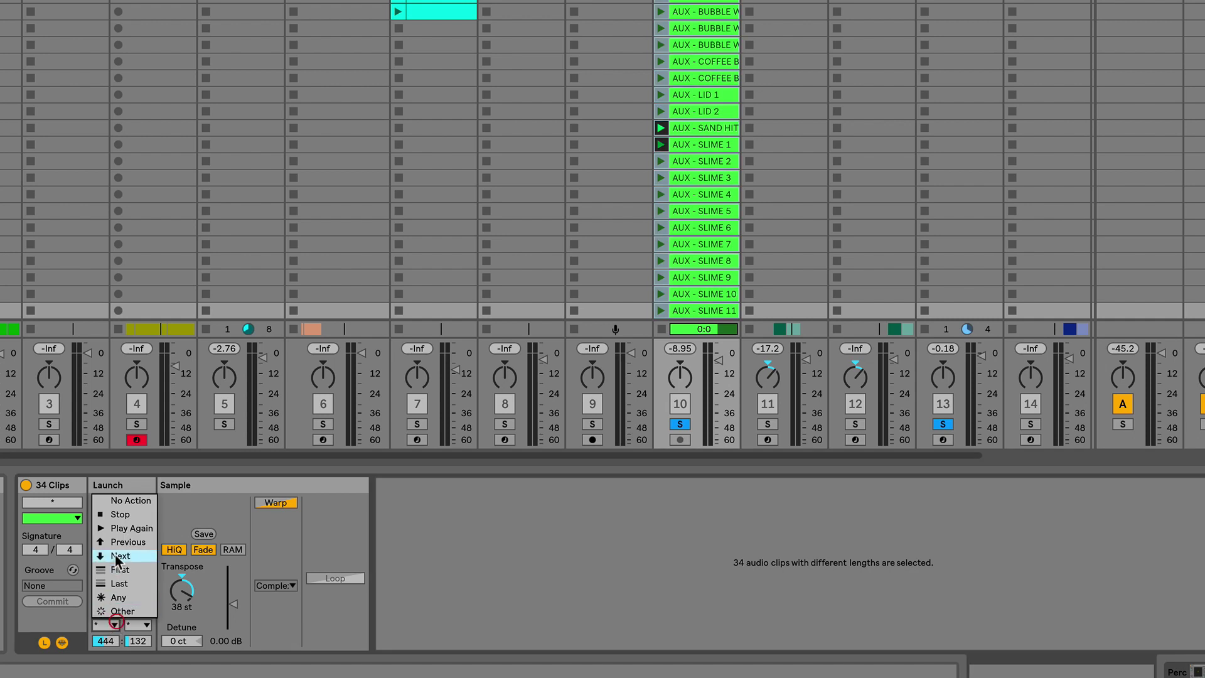
left_click(117, 597)
left_click(138, 625)
left_click(145, 578)
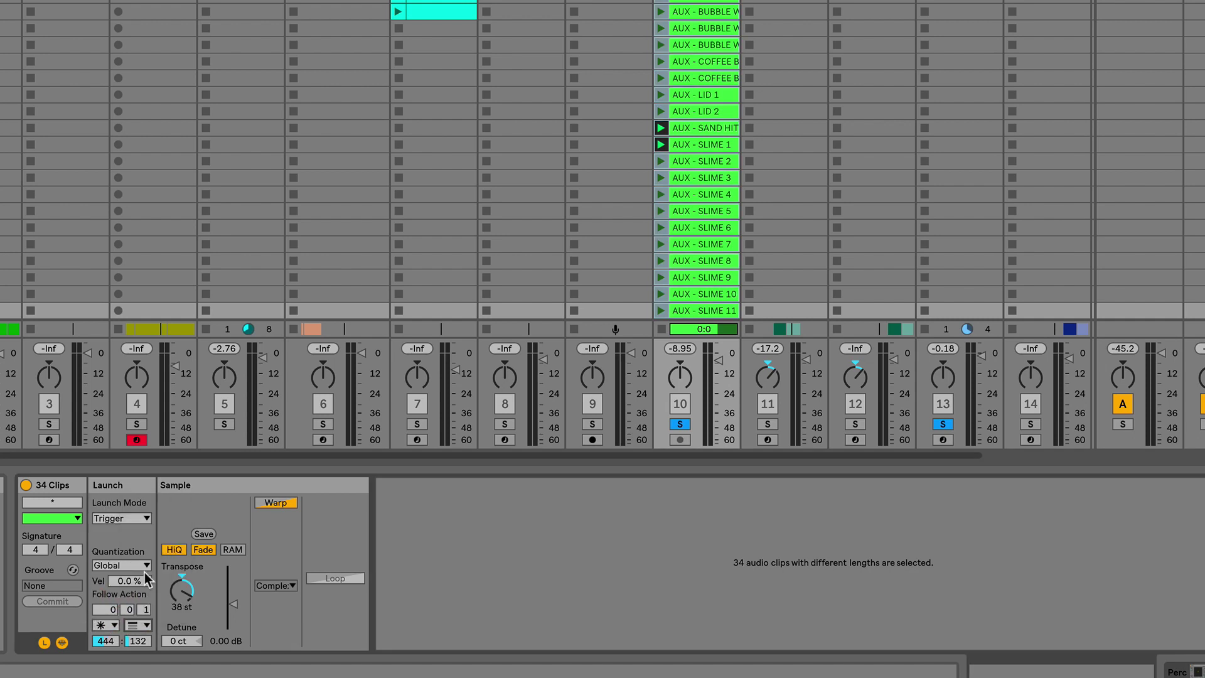
left_click(658, 176)
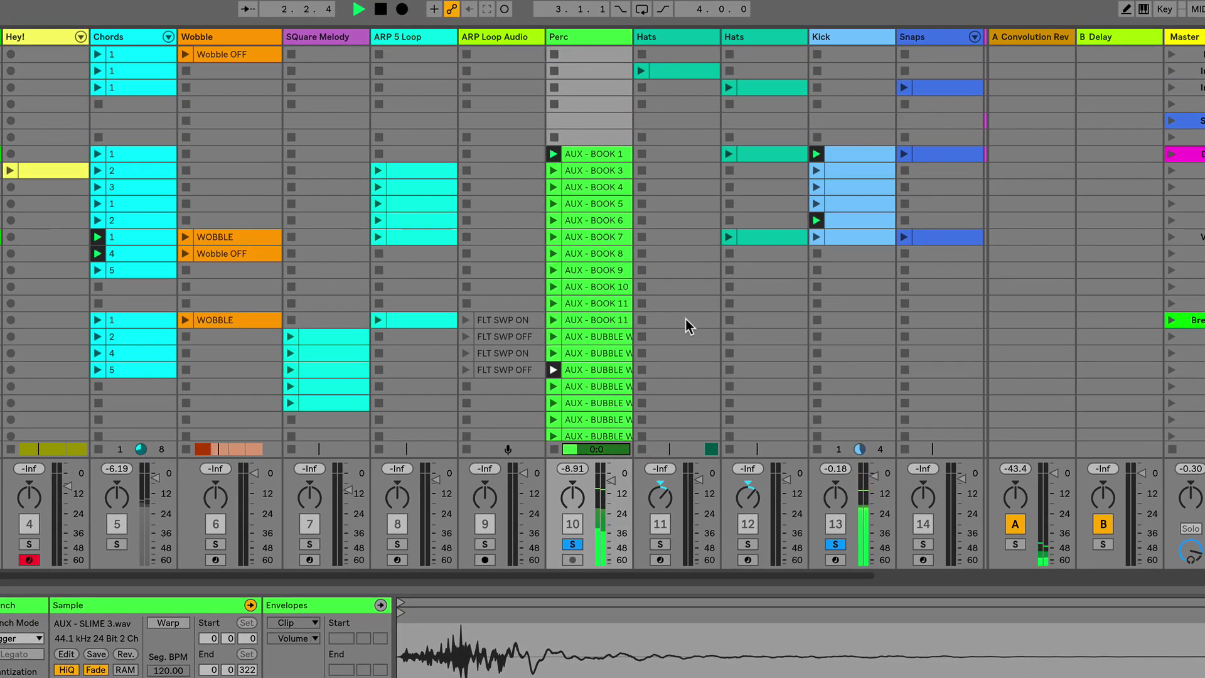
- Change AUX - SLIME 3's Follow Action B to Last
scroll(685, 319, "down", 1)
scroll(686, 319, "down", 3)
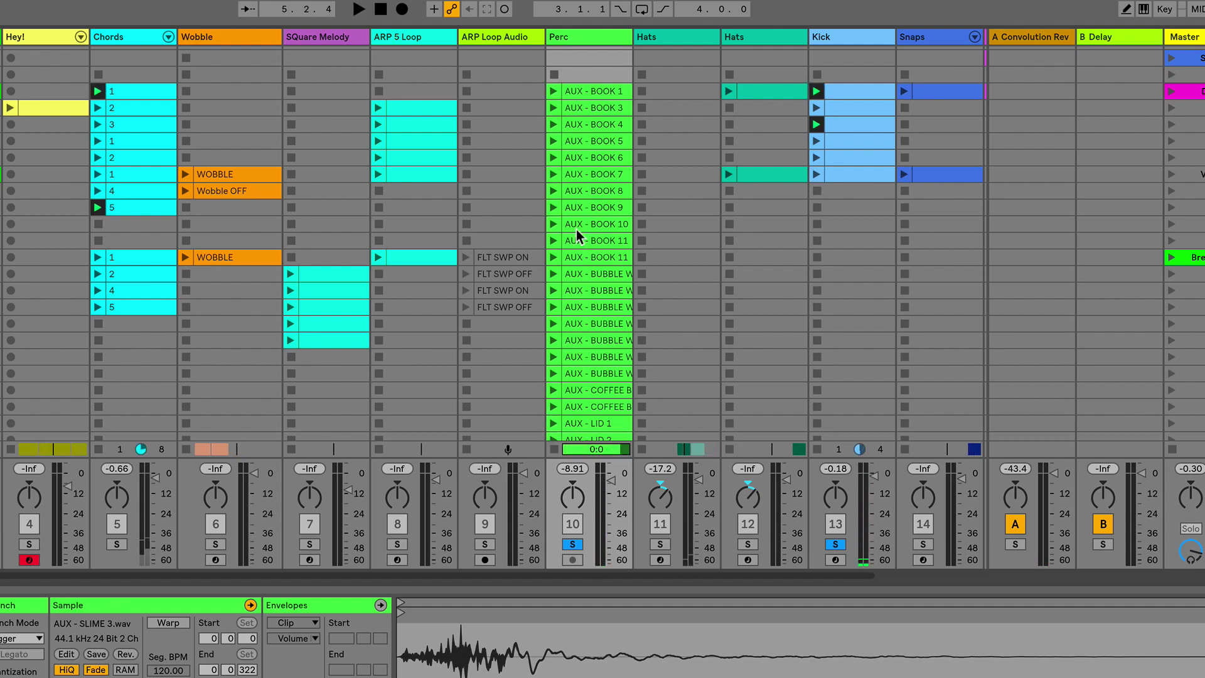
scroll(576, 229, "down", 3)
scroll(576, 228, "up", 6)
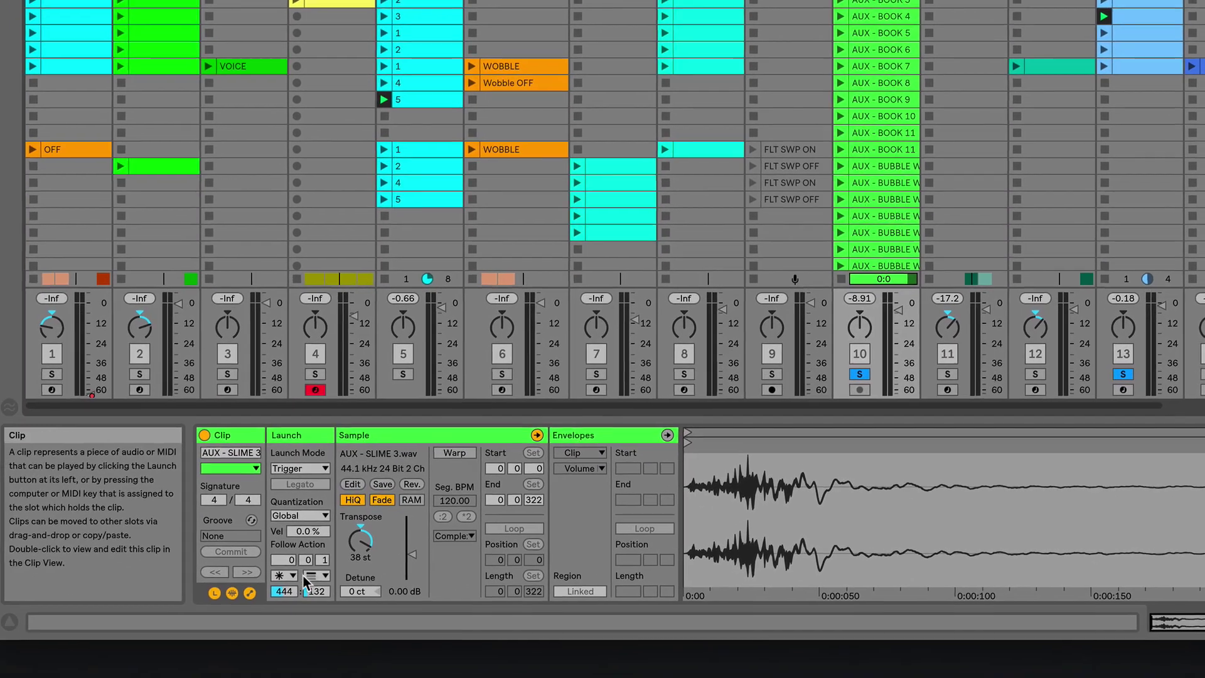
left_click(28, 677)
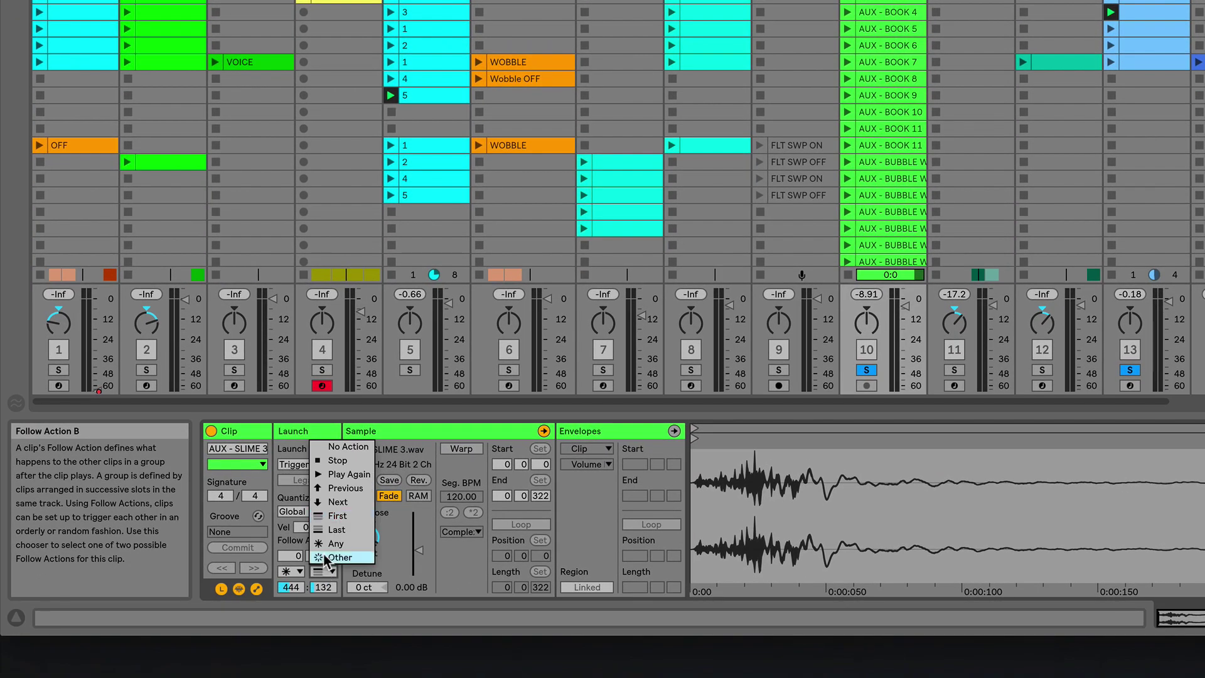
left_click(337, 529)
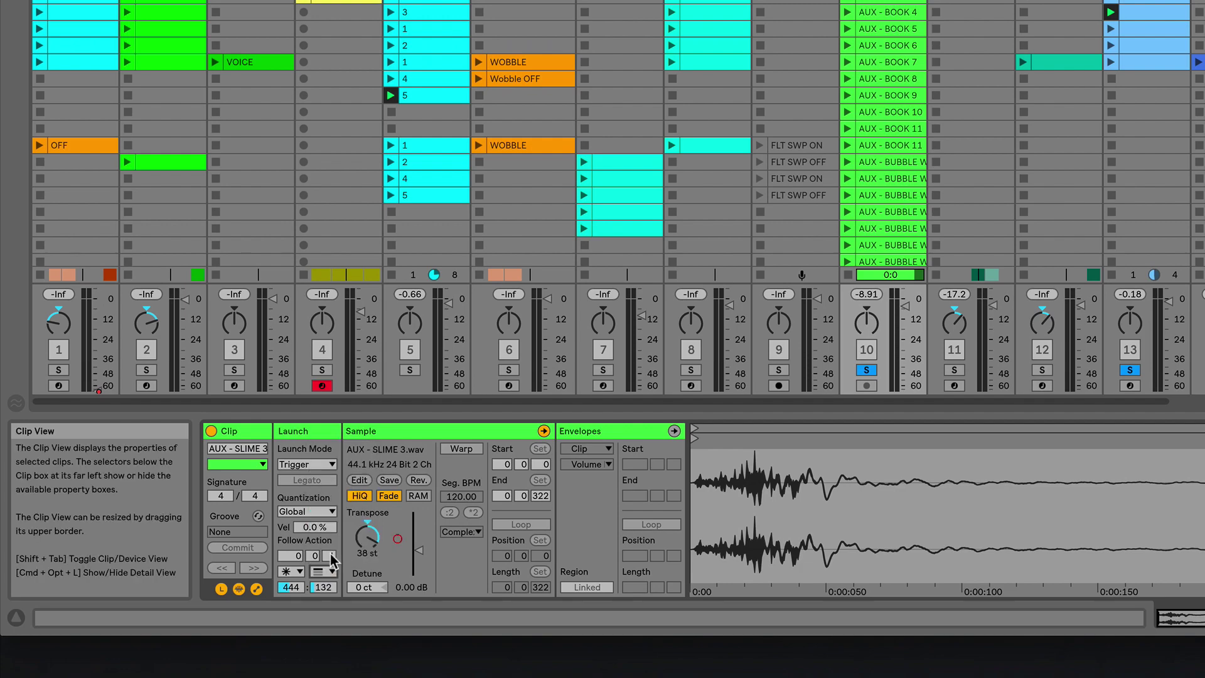